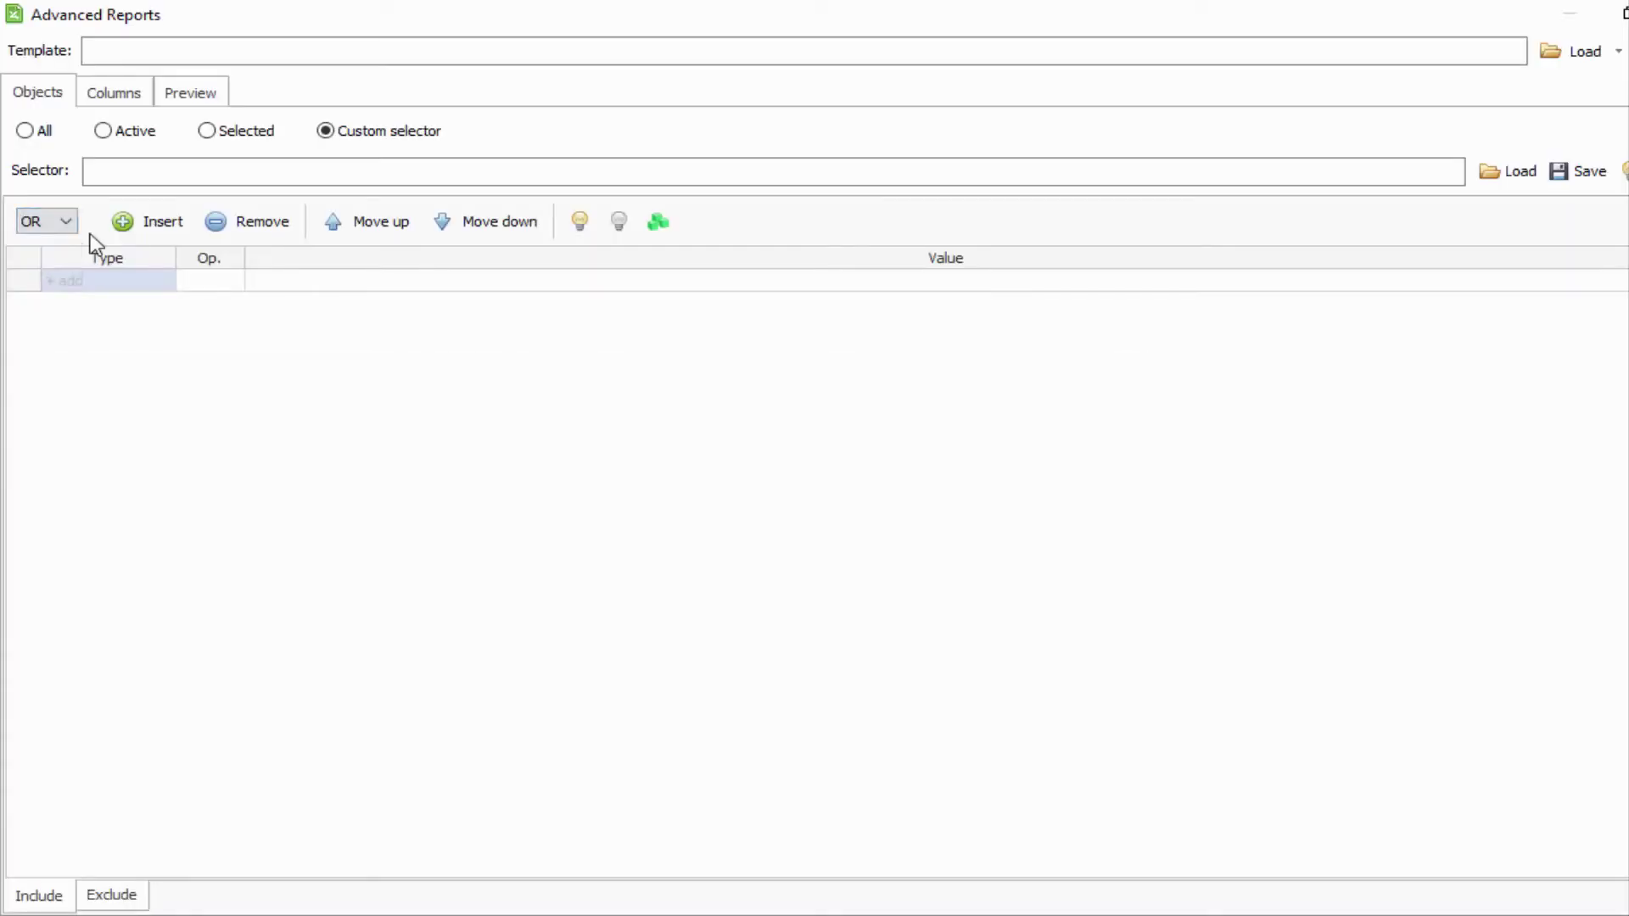
# Step: Add a selector condition that includes objects whose IFC type equals IfcWindow
pyautogui.click(166, 284)
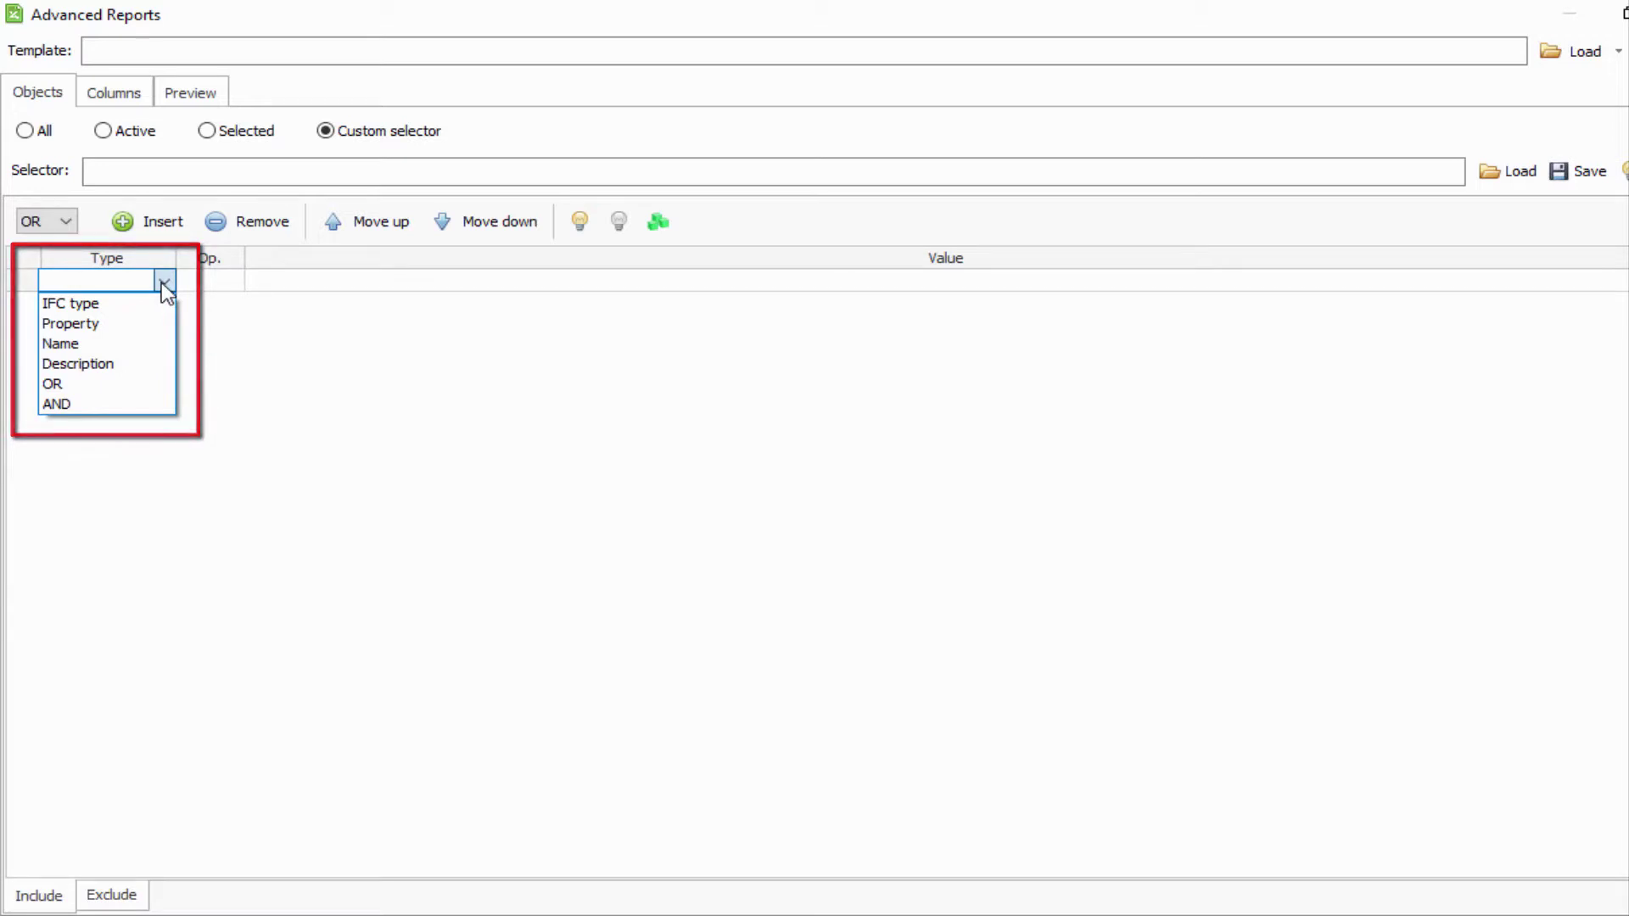
pyautogui.click(147, 305)
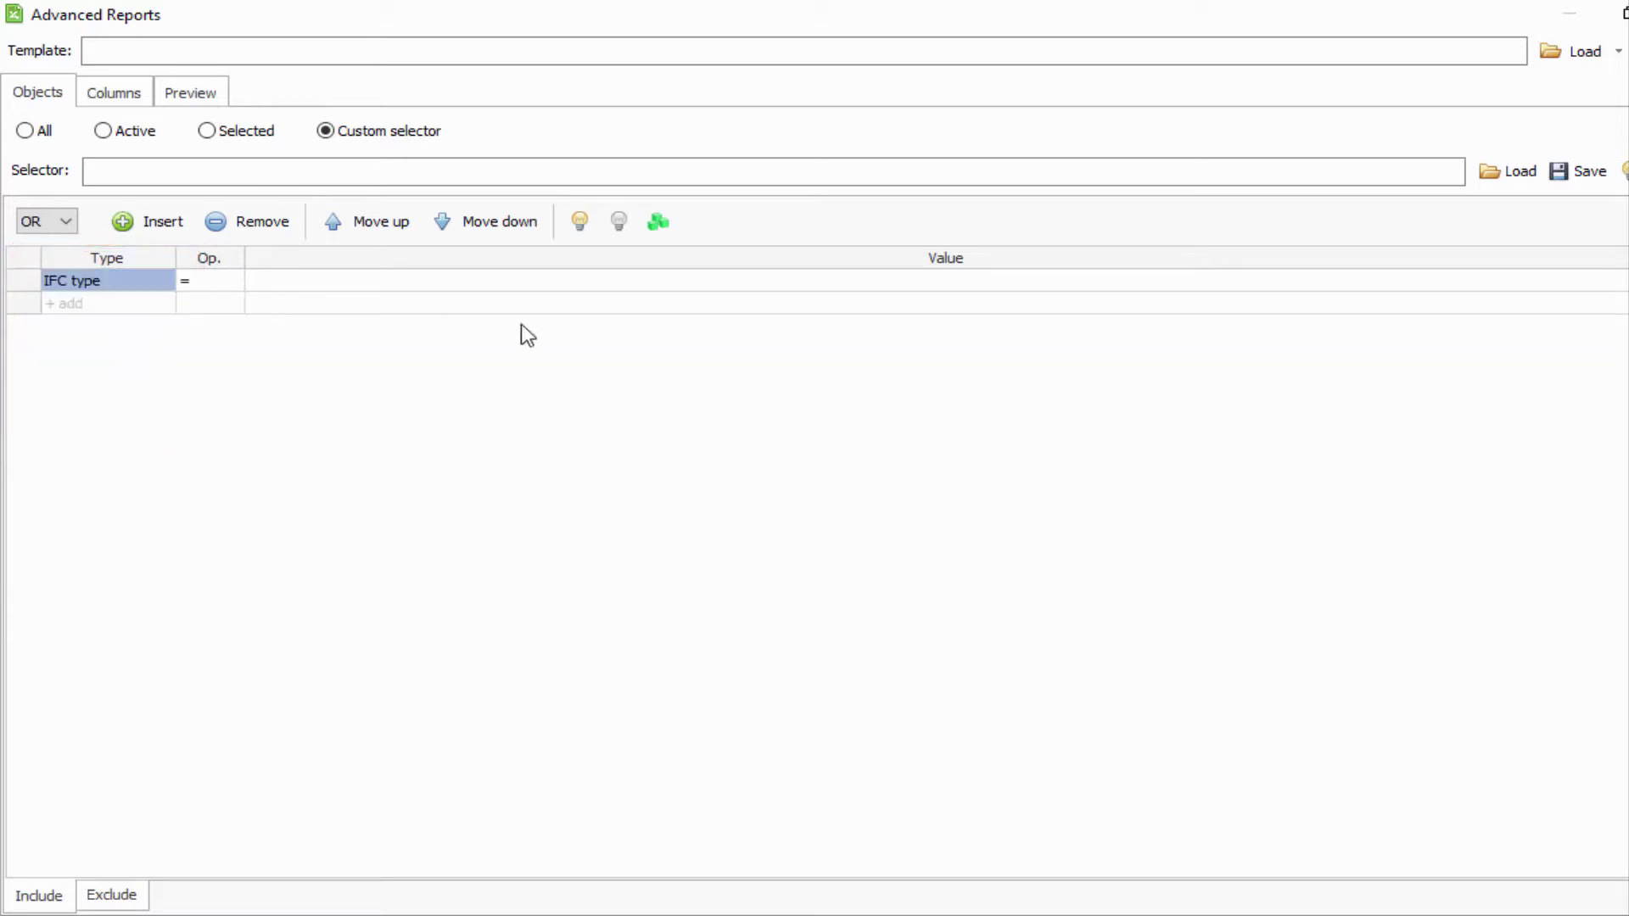
pyautogui.click(534, 288)
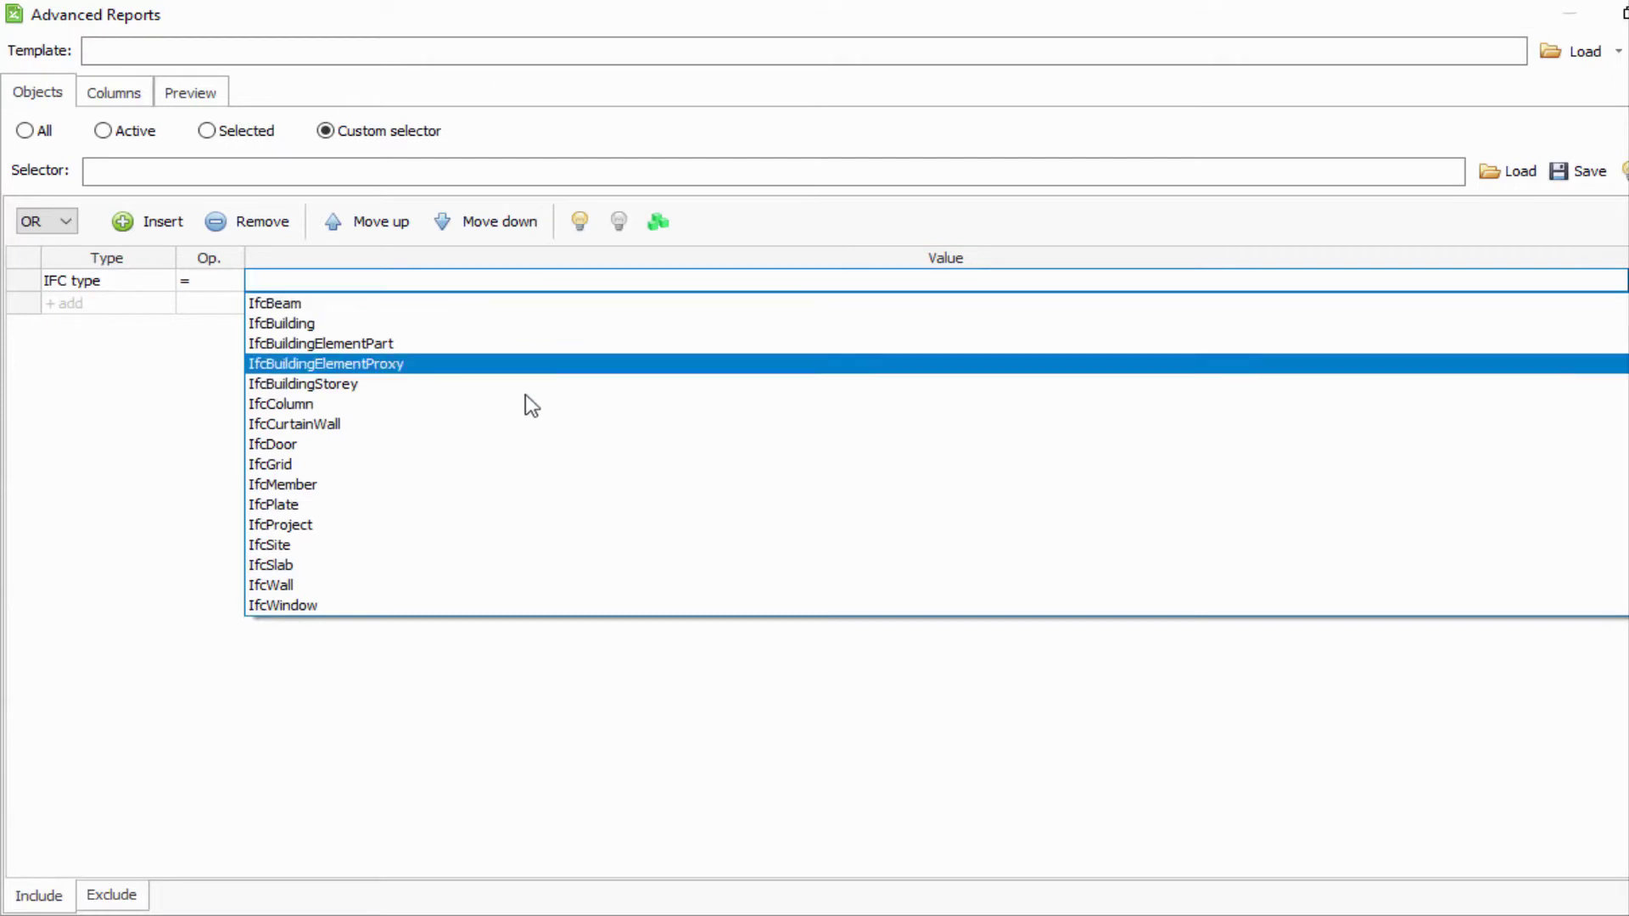
pyautogui.click(470, 607)
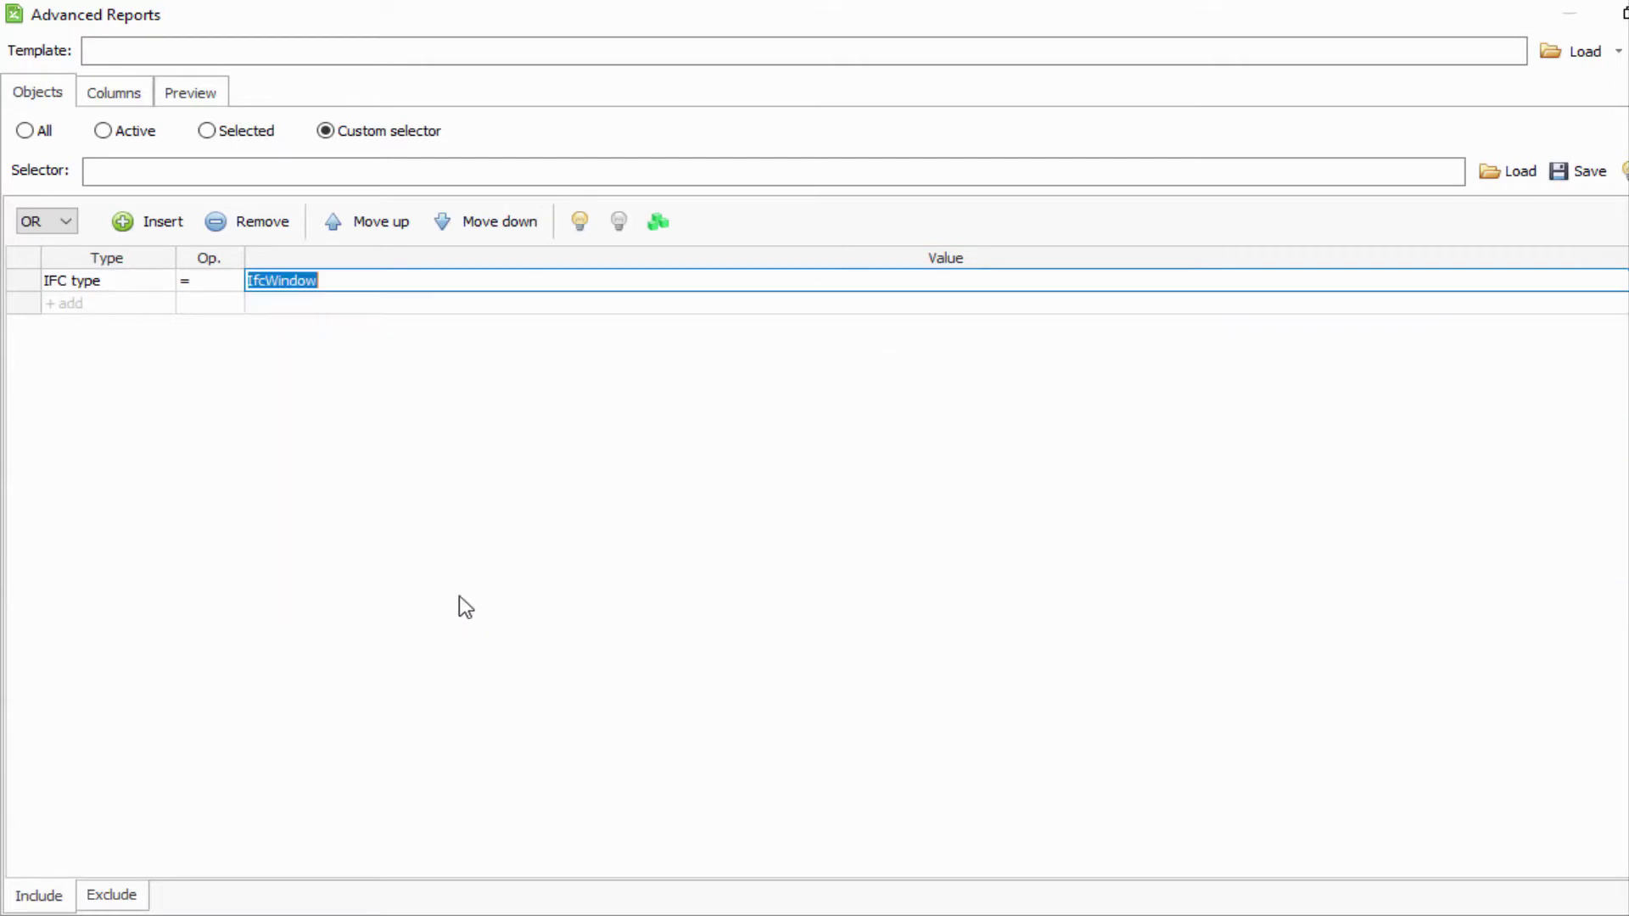
# Step: Add a second selector condition that includes objects whose IFC type equals IfcDoor
pyautogui.click(106, 305)
pyautogui.click(106, 305)
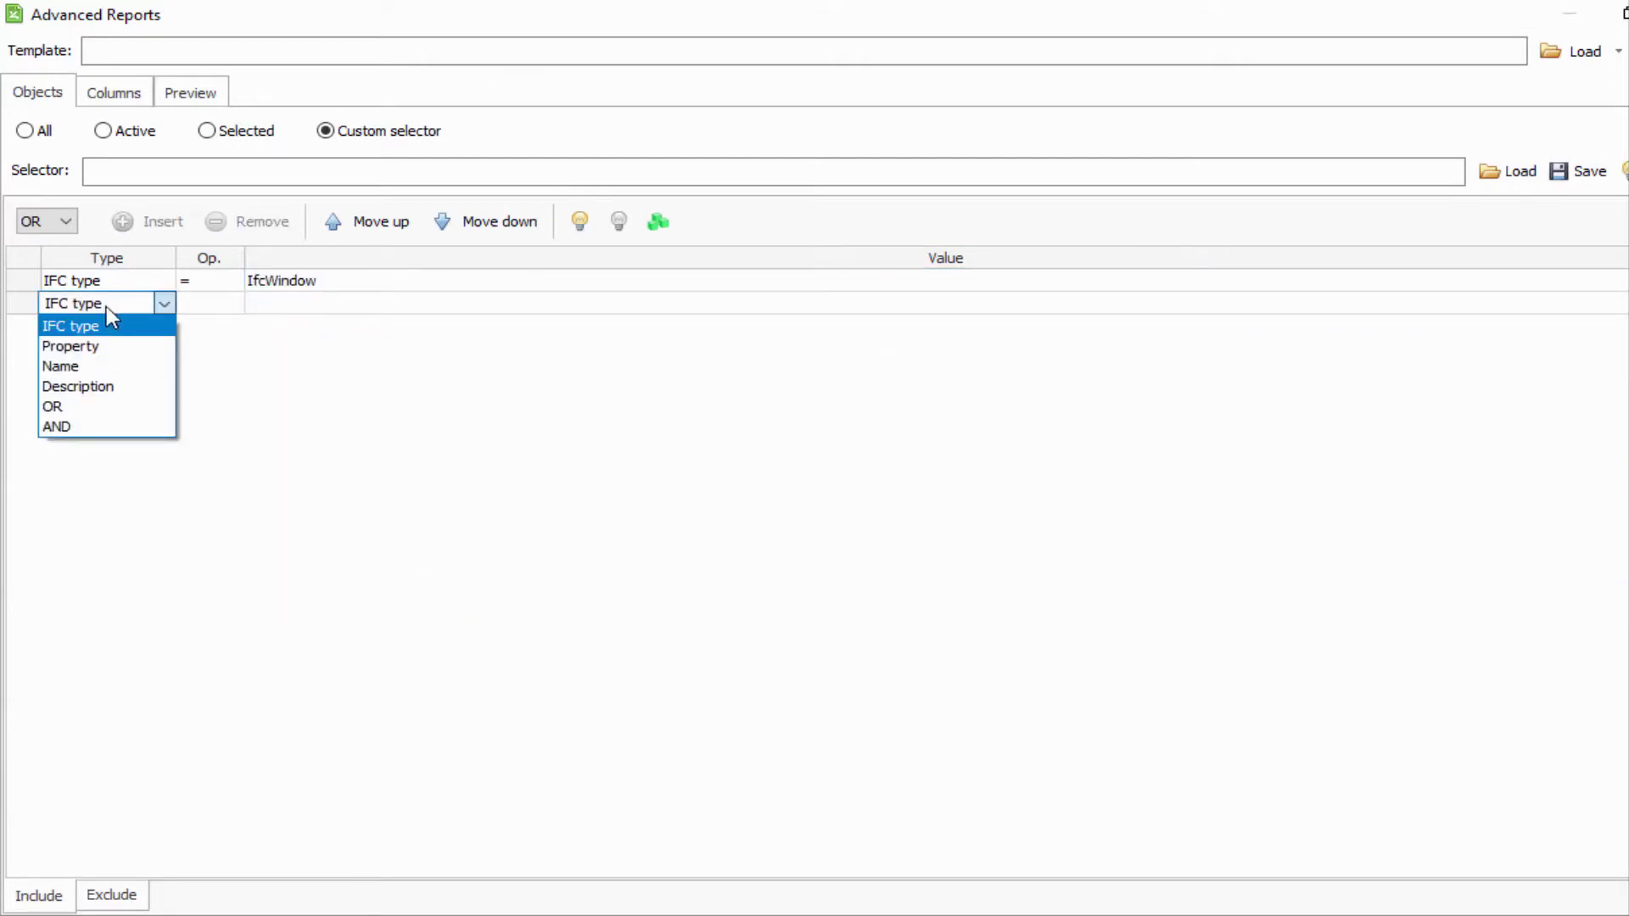
pyautogui.click(109, 329)
pyautogui.click(305, 307)
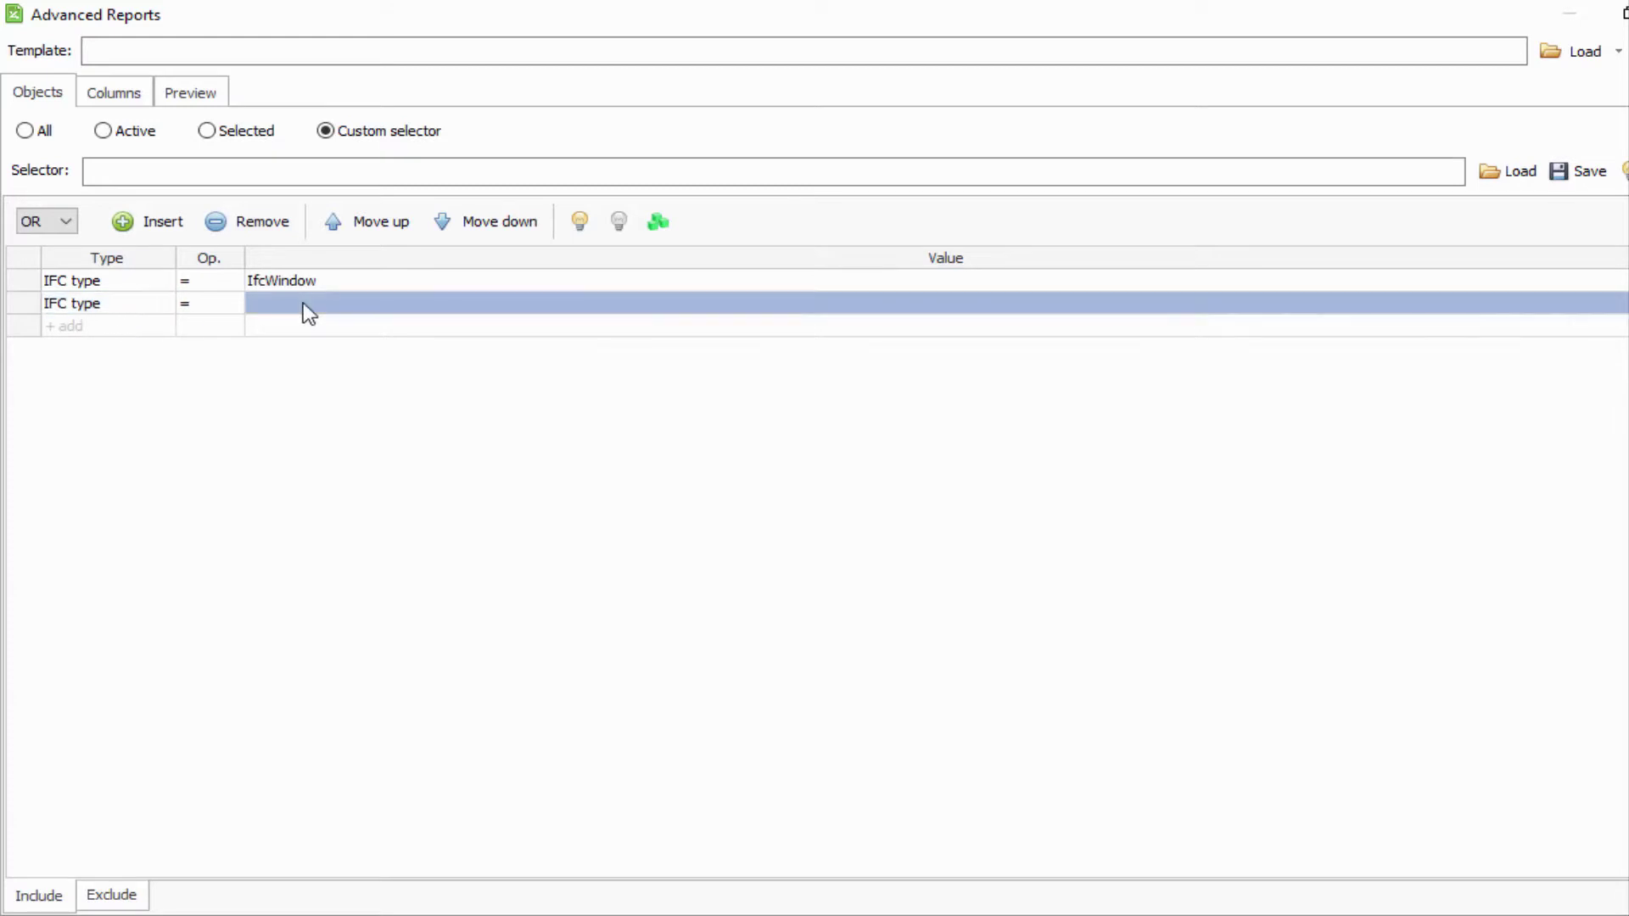
pyautogui.click(306, 307)
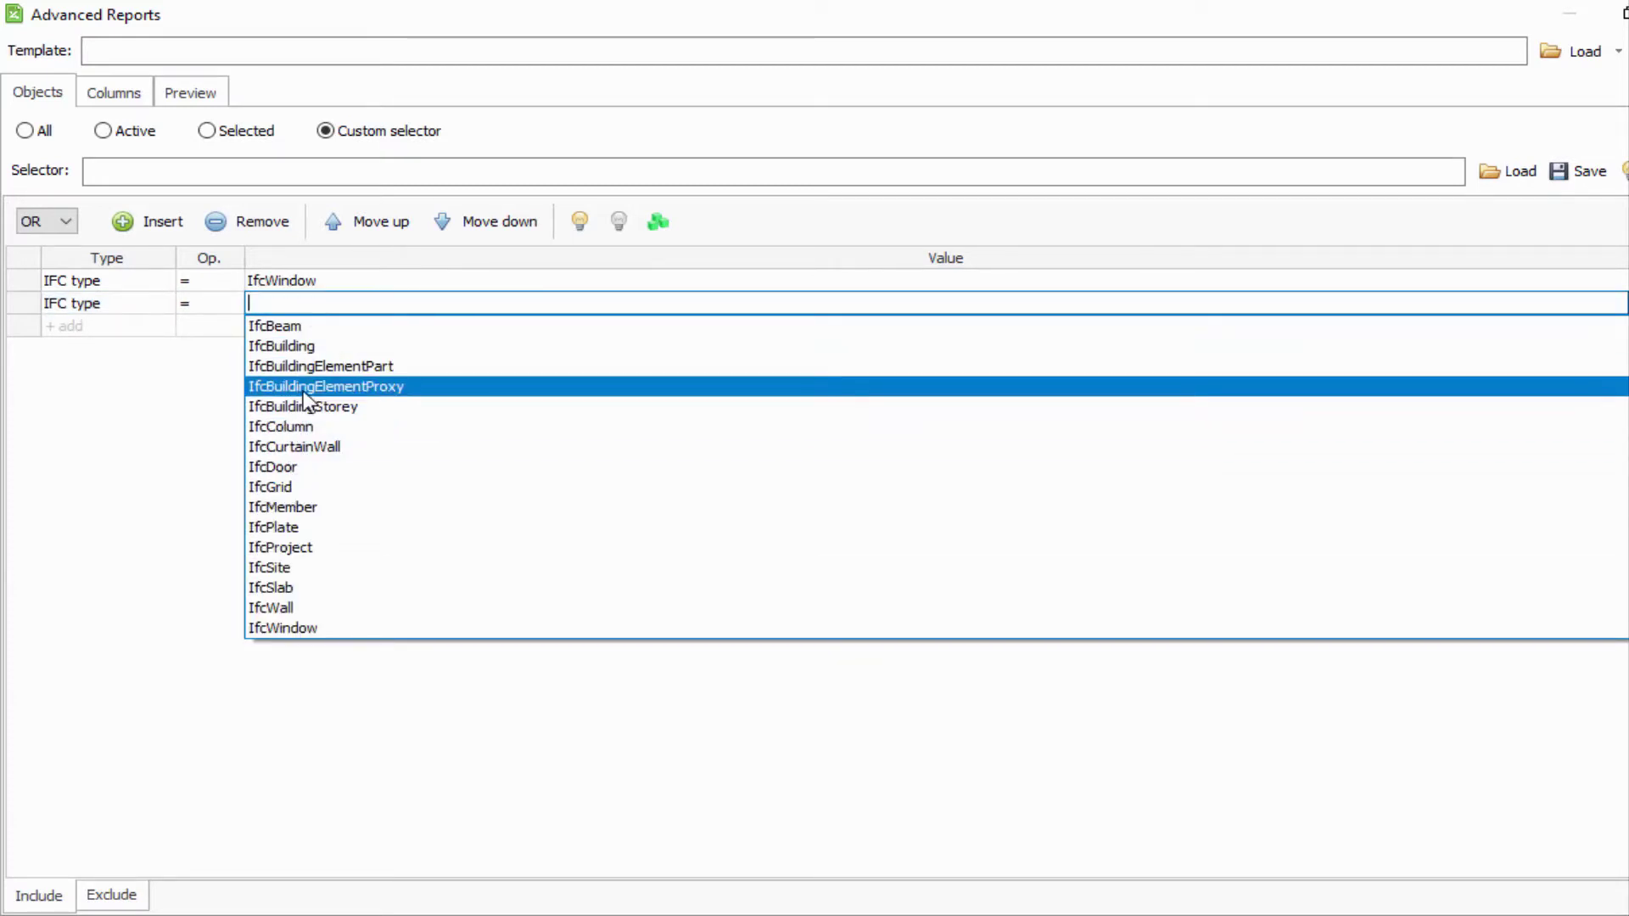
pyautogui.click(312, 466)
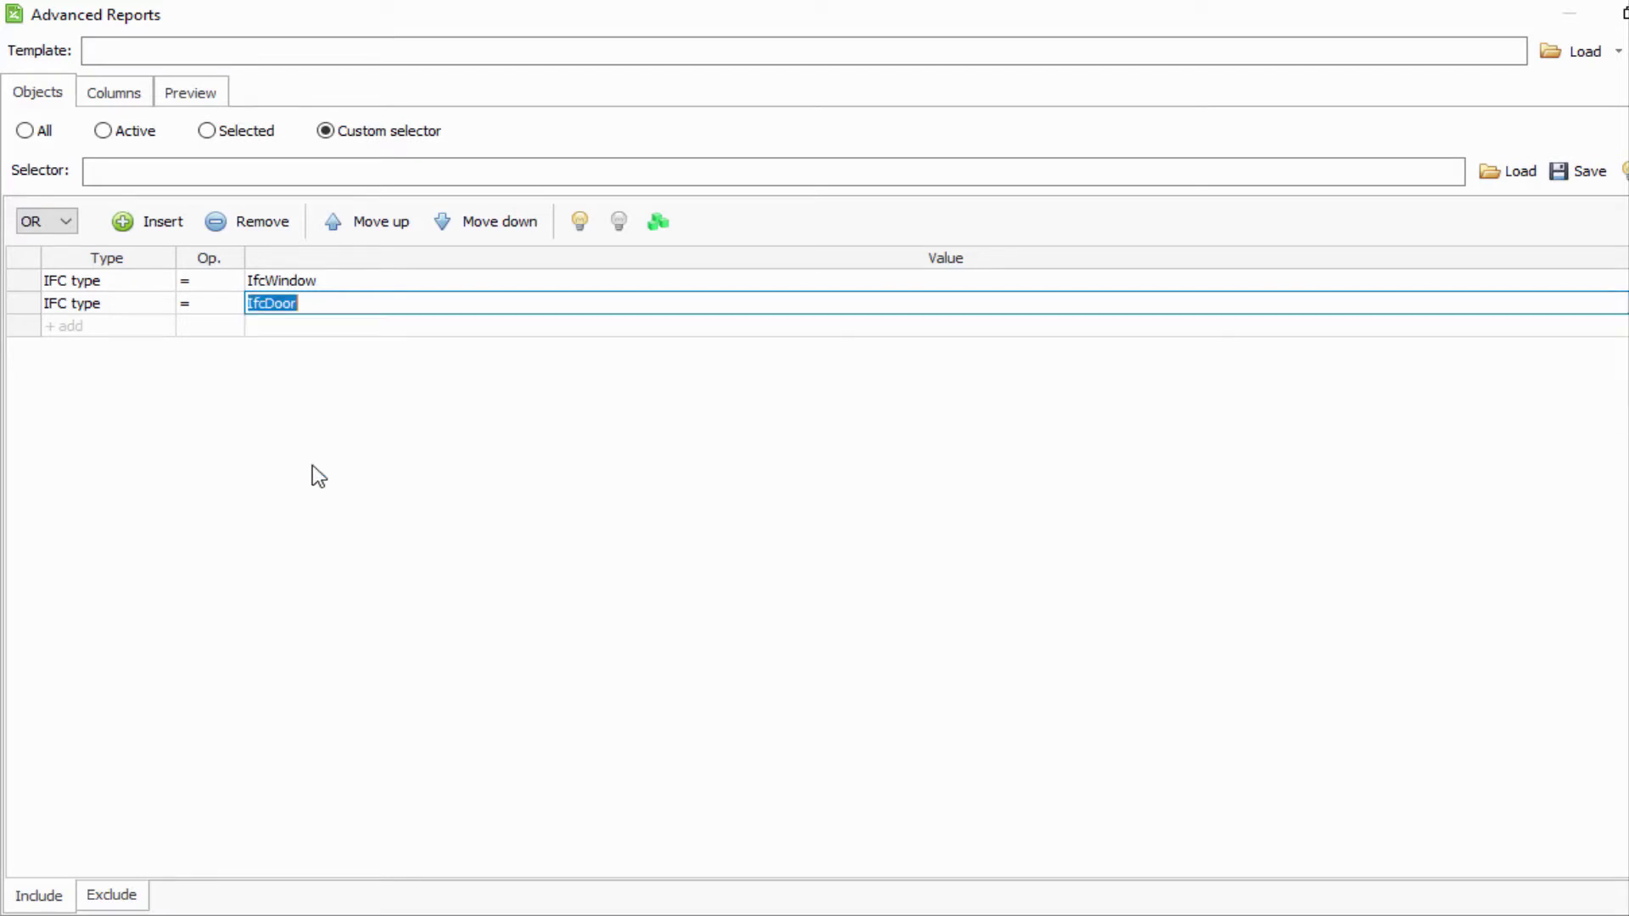
# Step: Check the operators available for the IfcDoor condition, keep =, and move that condition above IfcWindow
pyautogui.click(232, 303)
pyautogui.click(232, 303)
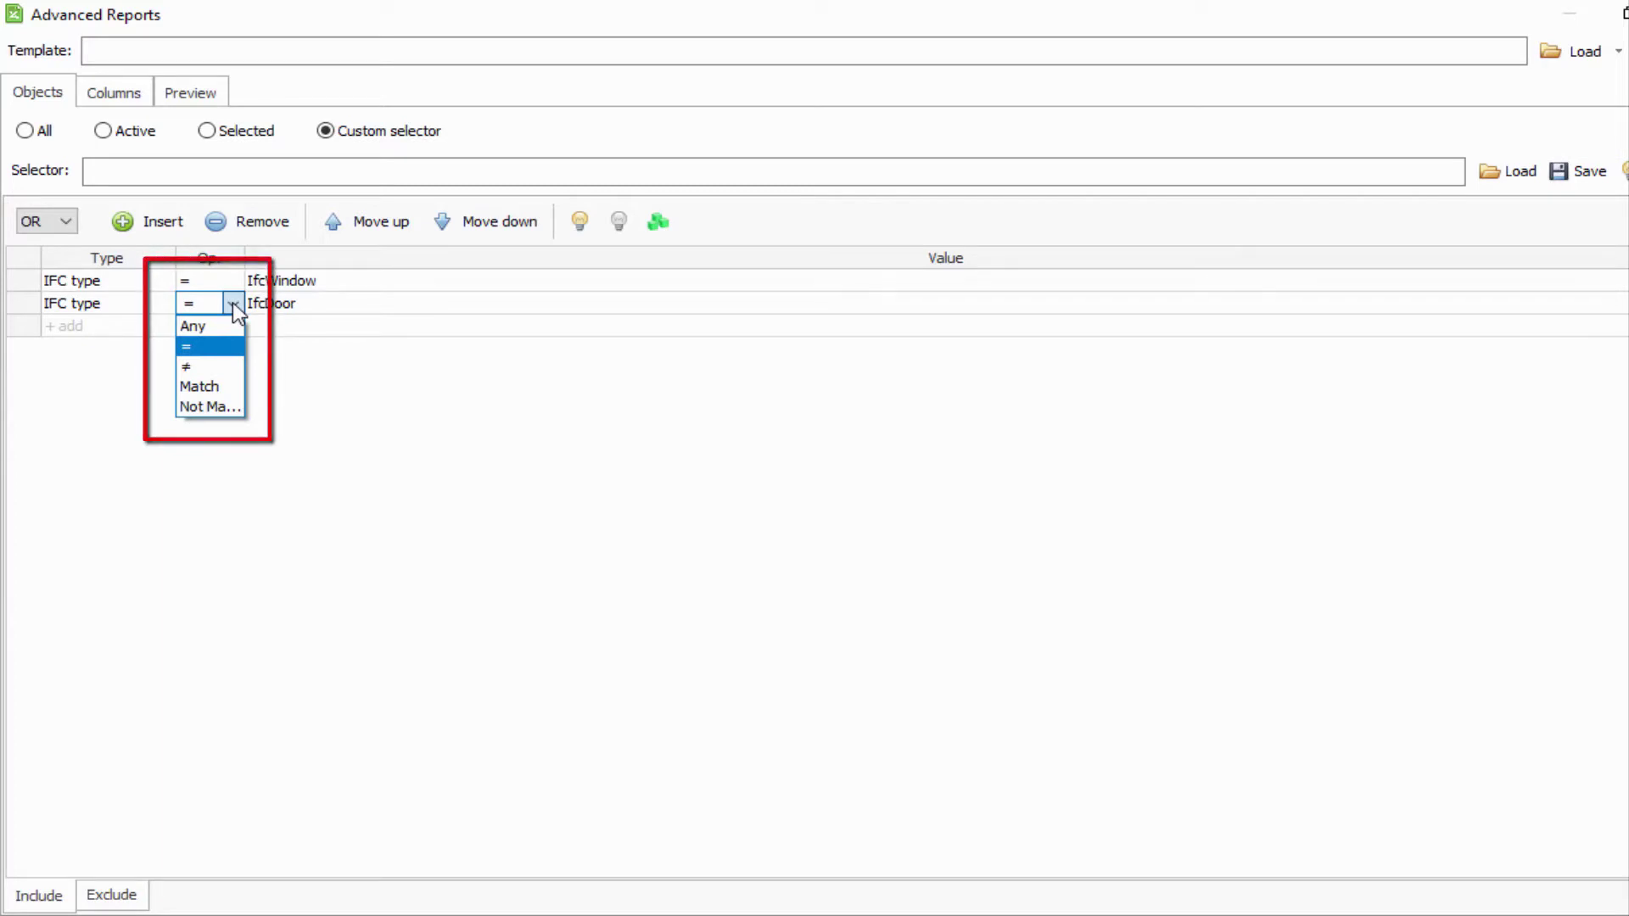
pyautogui.click(291, 314)
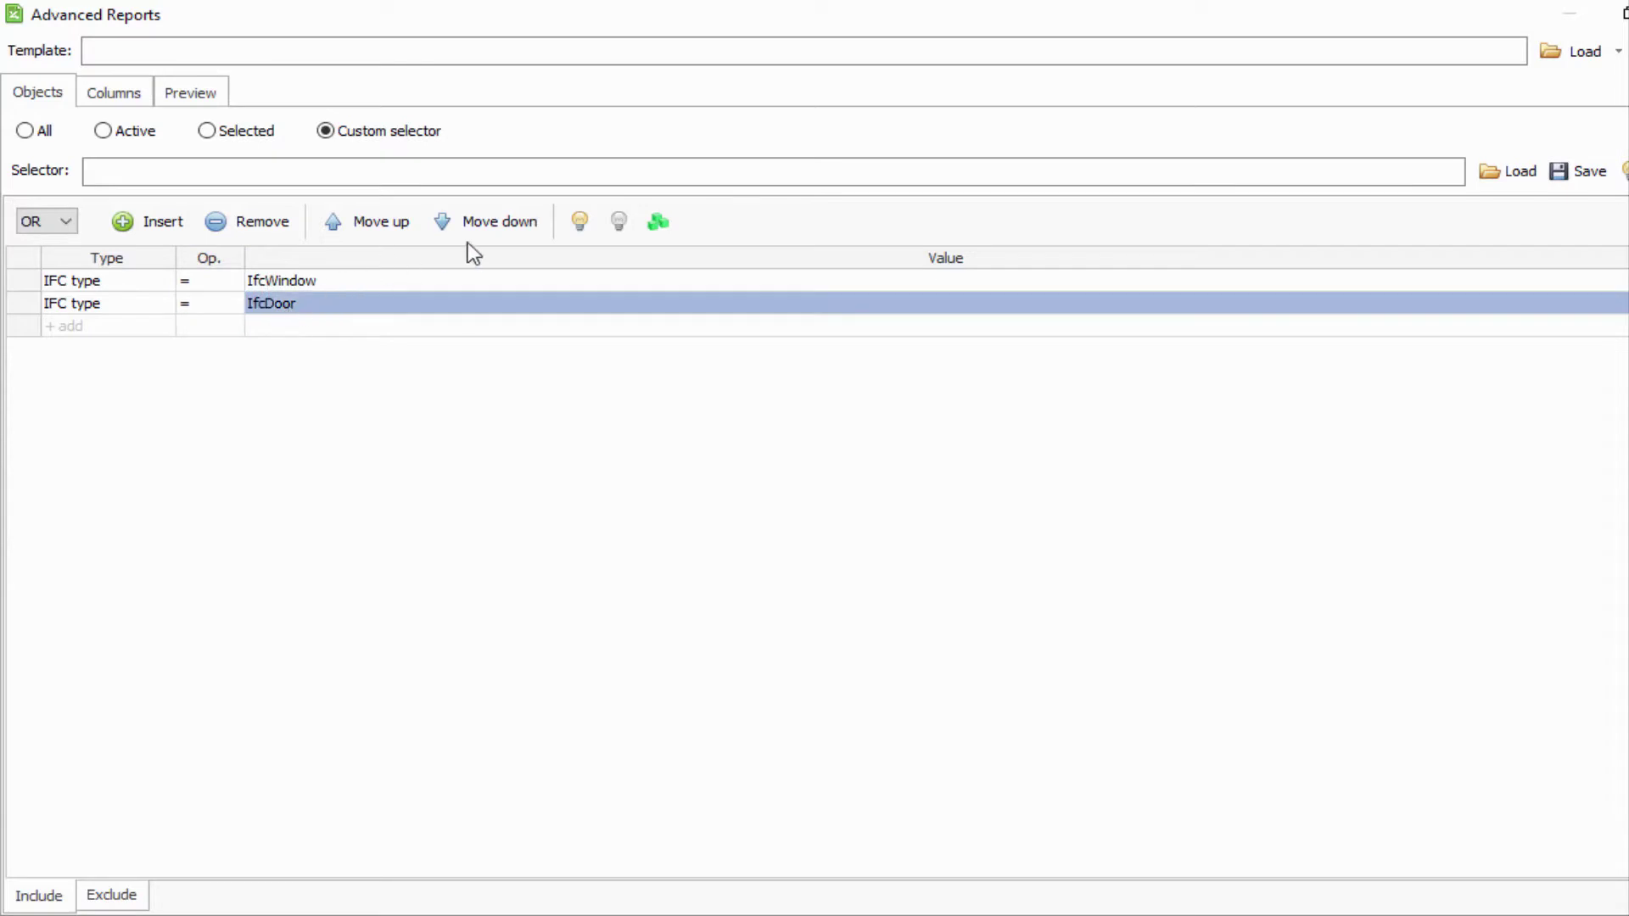
pyautogui.click(366, 220)
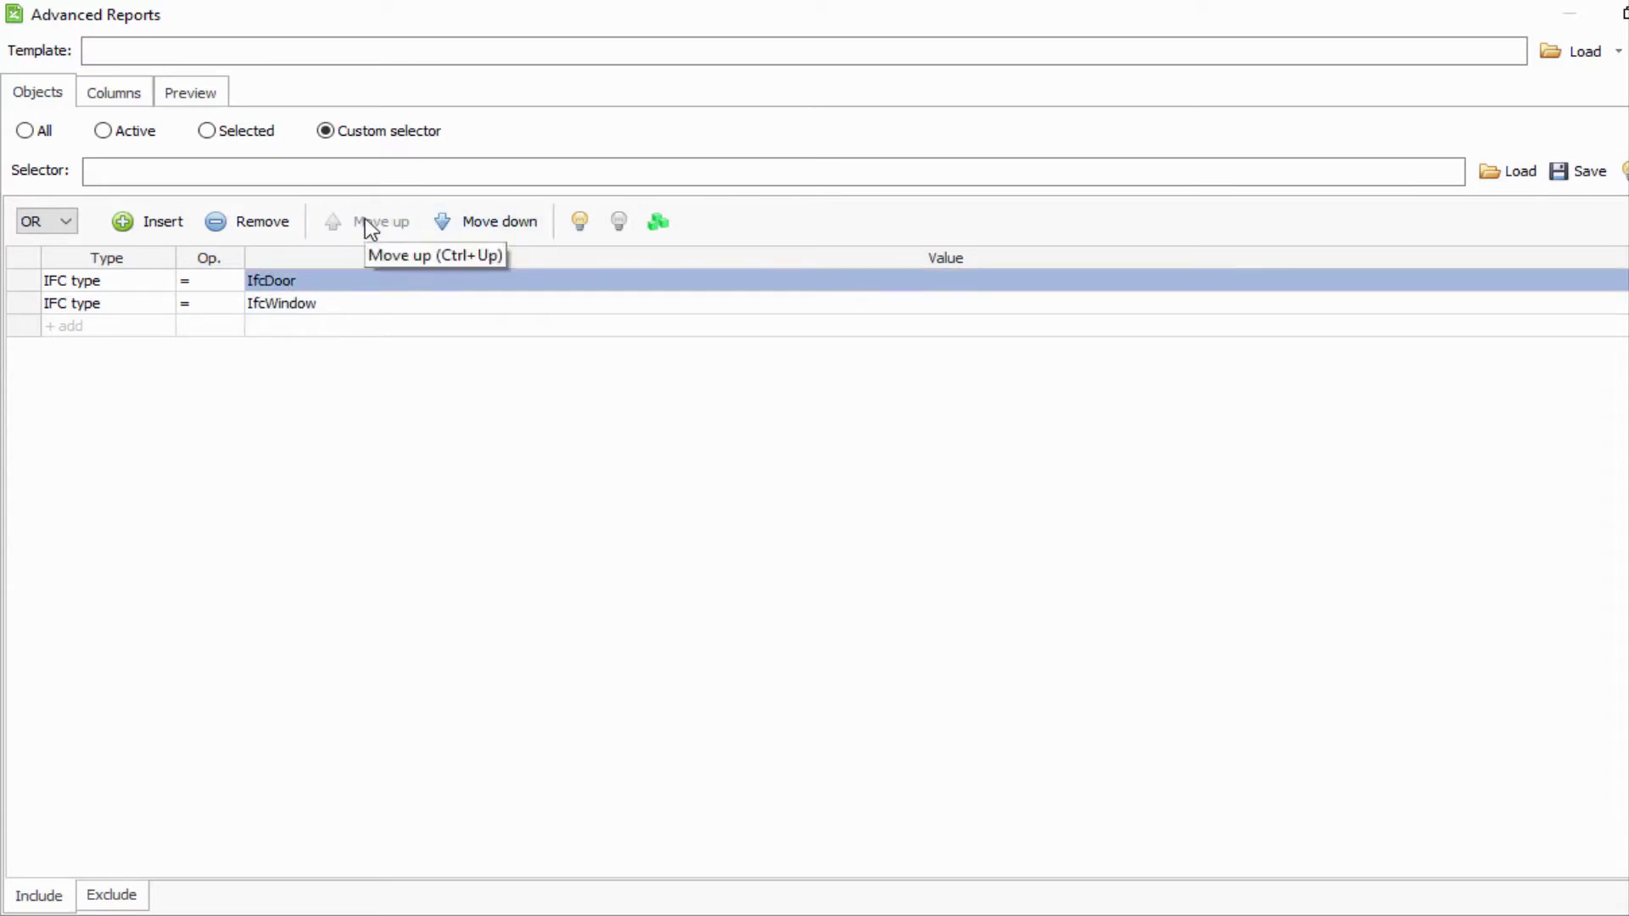
# Step: Look at the properties available for a new report column without adding any
pyautogui.click(133, 95)
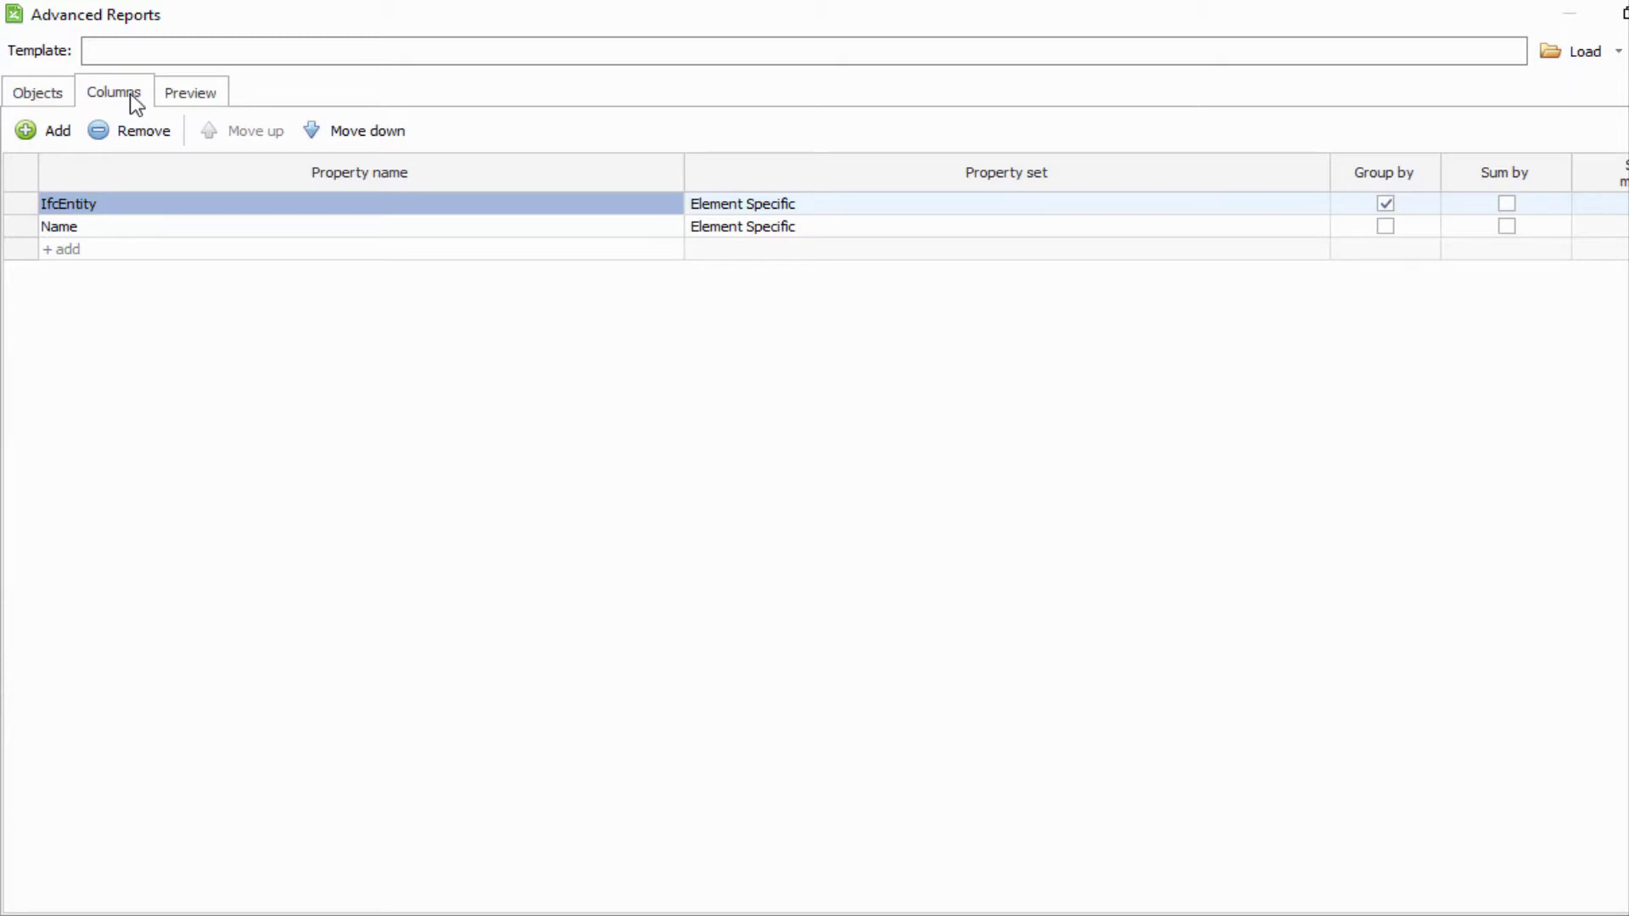
pyautogui.click(153, 251)
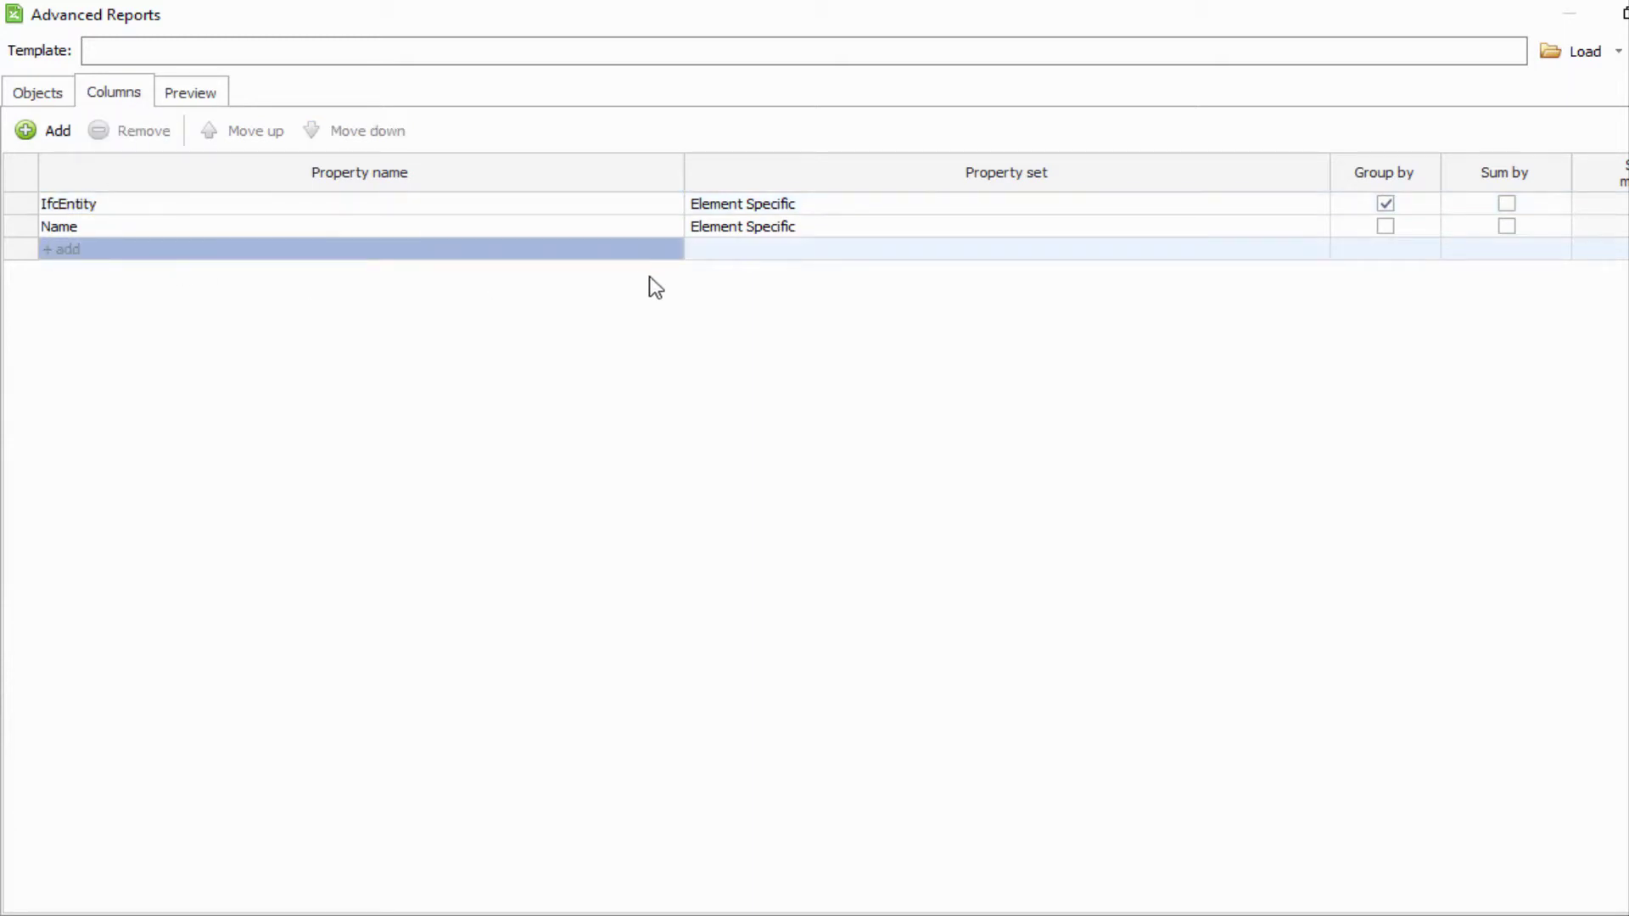
pyautogui.click(666, 254)
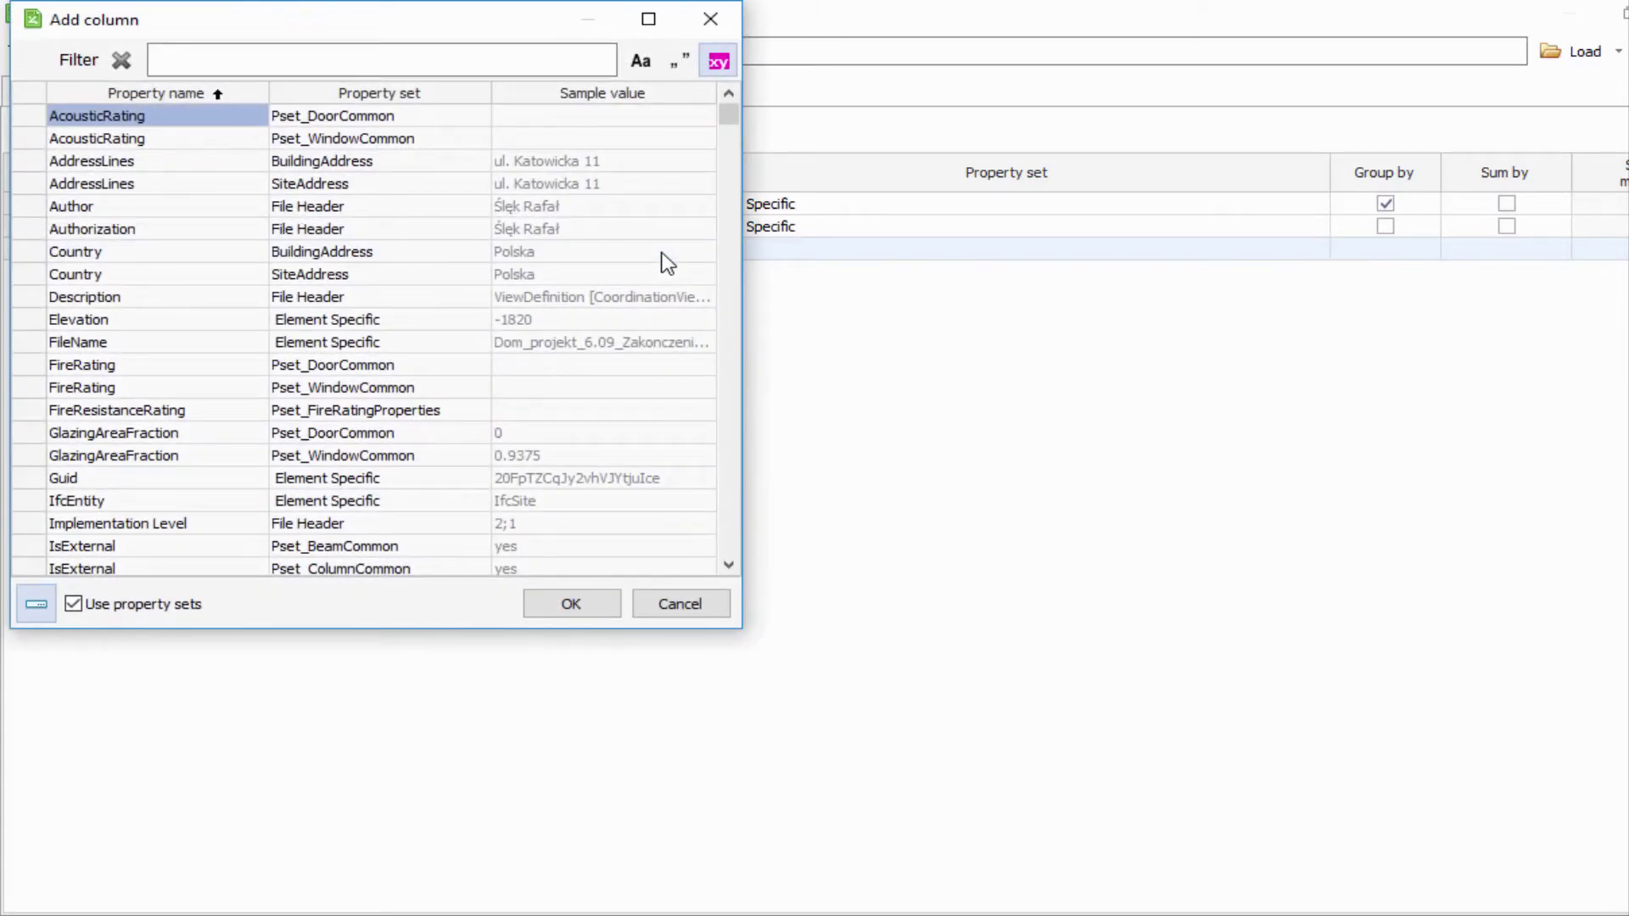
pyautogui.click(710, 19)
# Step: Enable summing for the IfcEntity column and both grouping and summing for Name, and show the report preview
pyautogui.click(1507, 205)
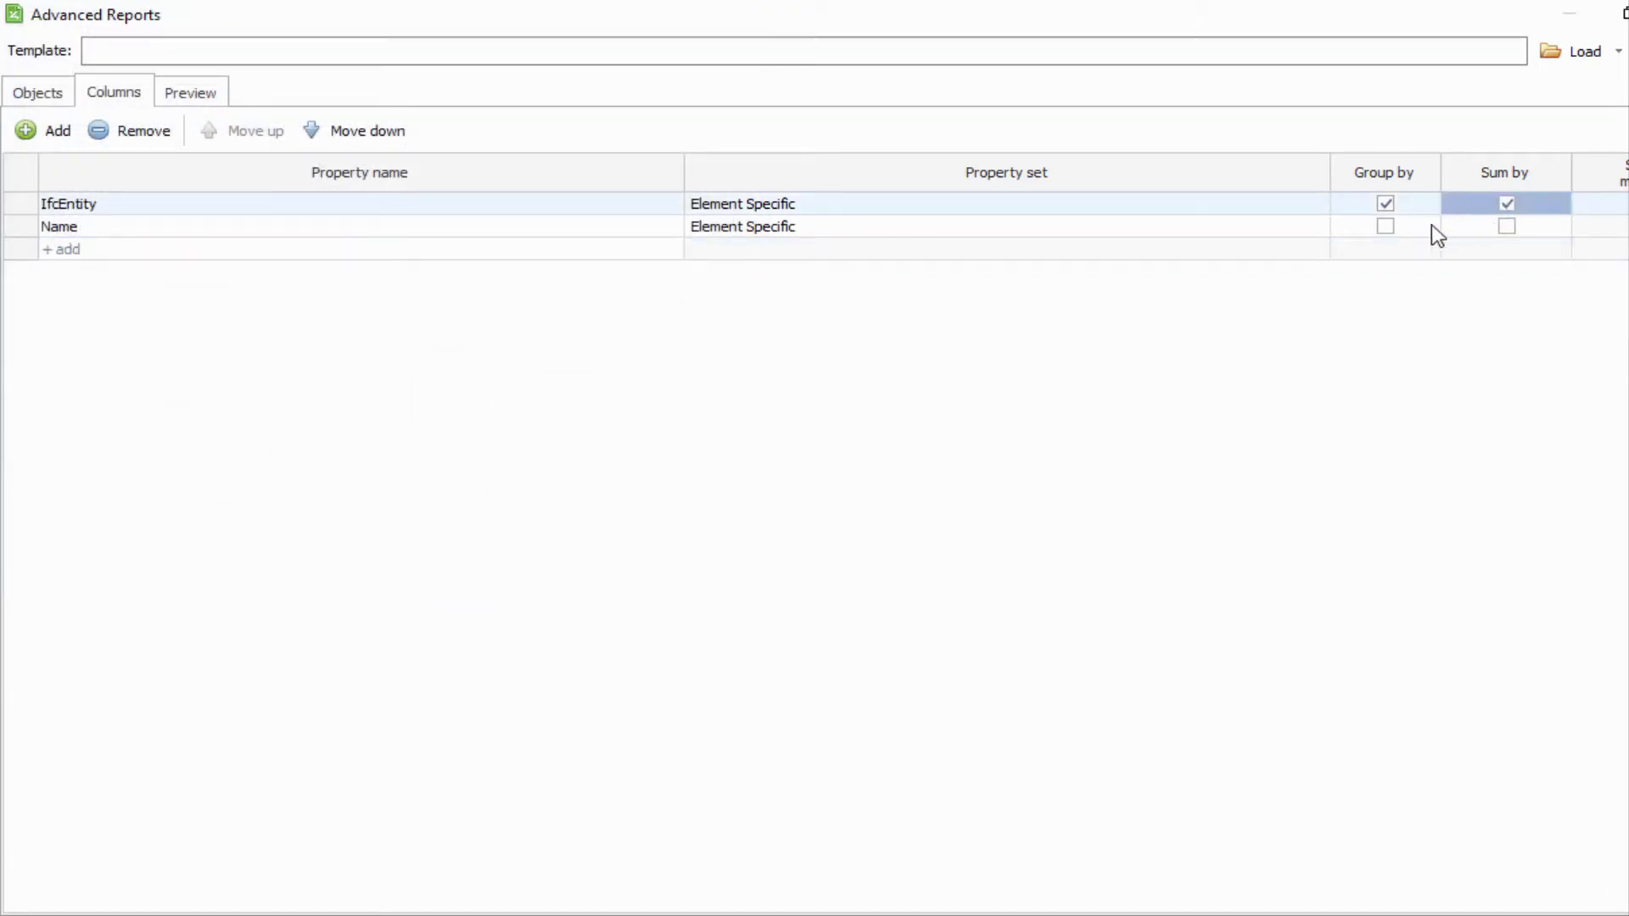
pyautogui.click(1386, 227)
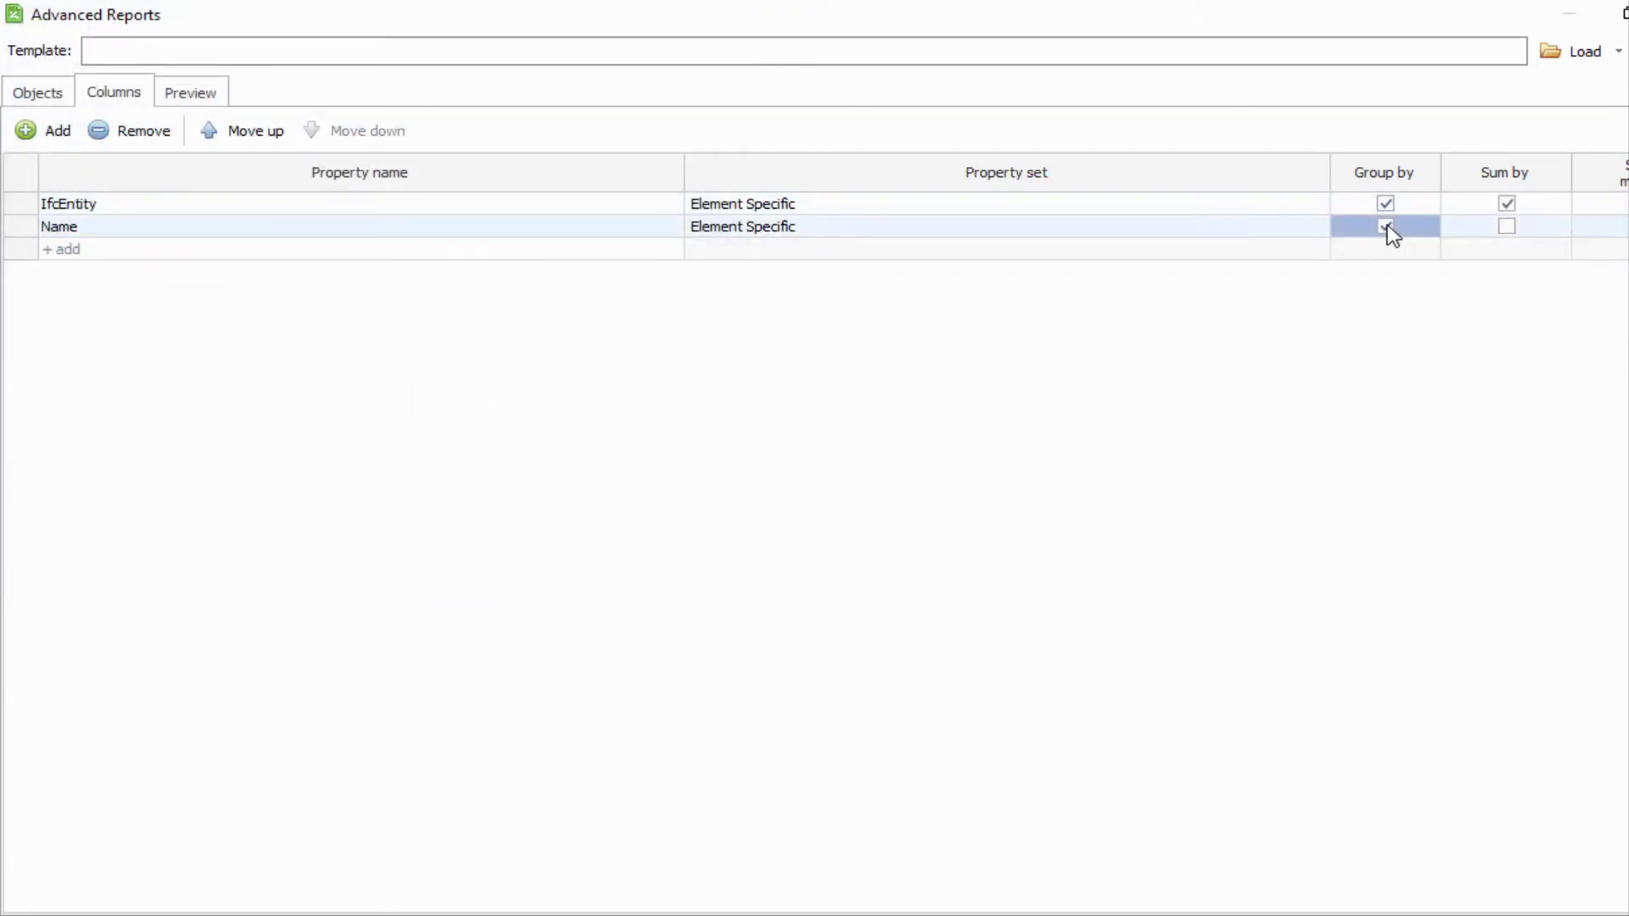
pyautogui.click(1508, 227)
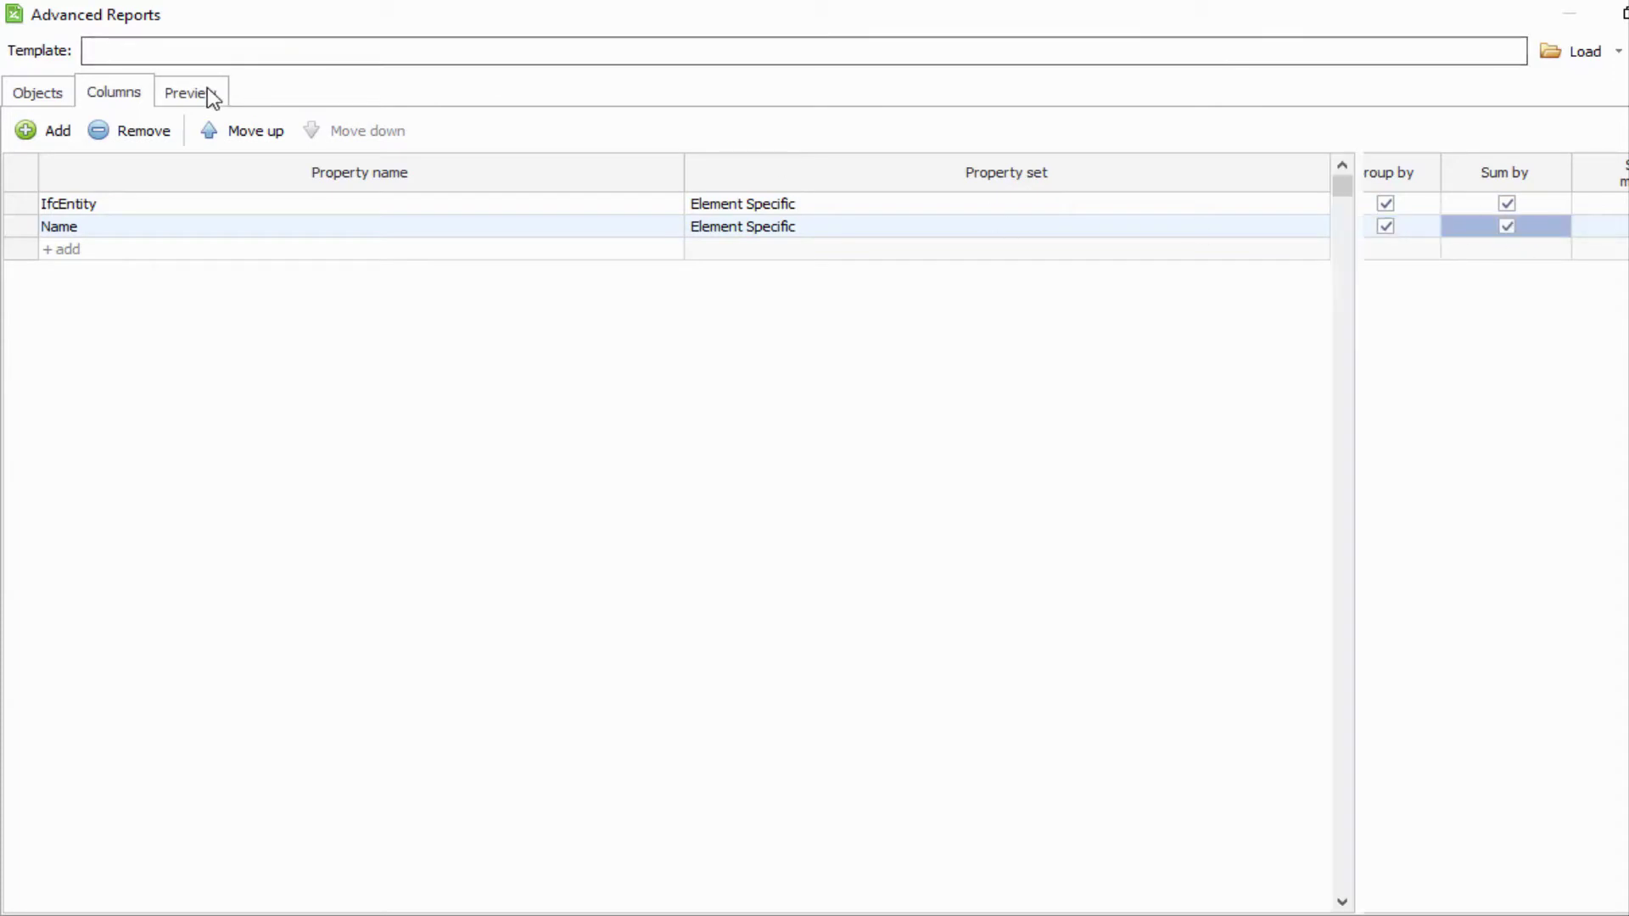
pyautogui.click(210, 97)
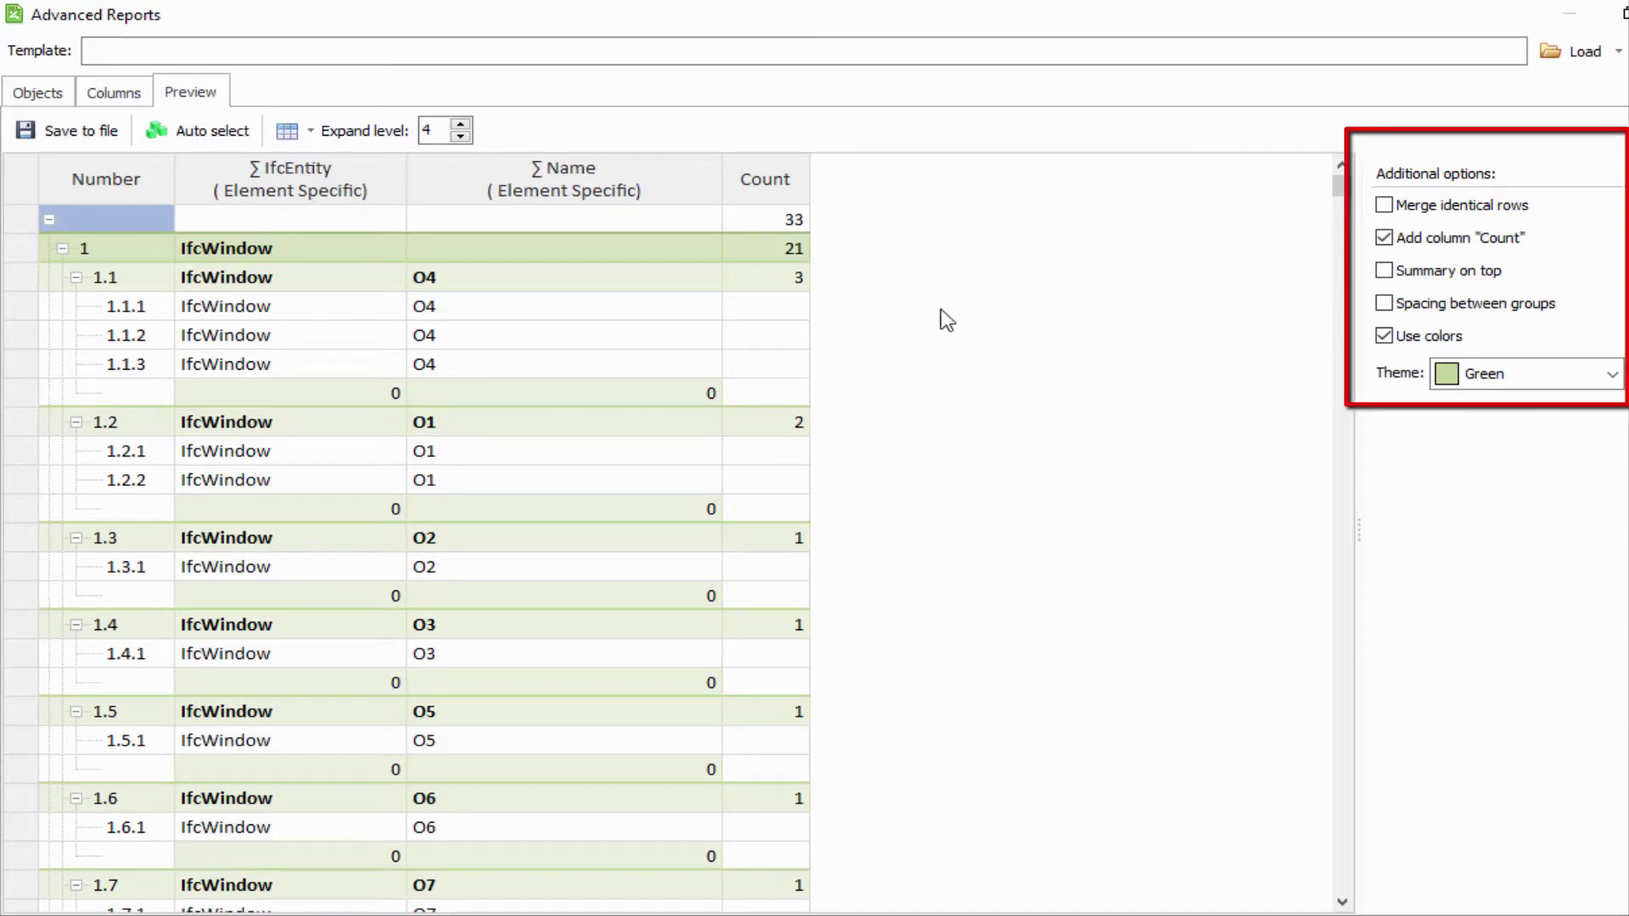
# Step: Try the Count column and Merge identical rows options on the report, restoring both settings
pyautogui.click(1383, 237)
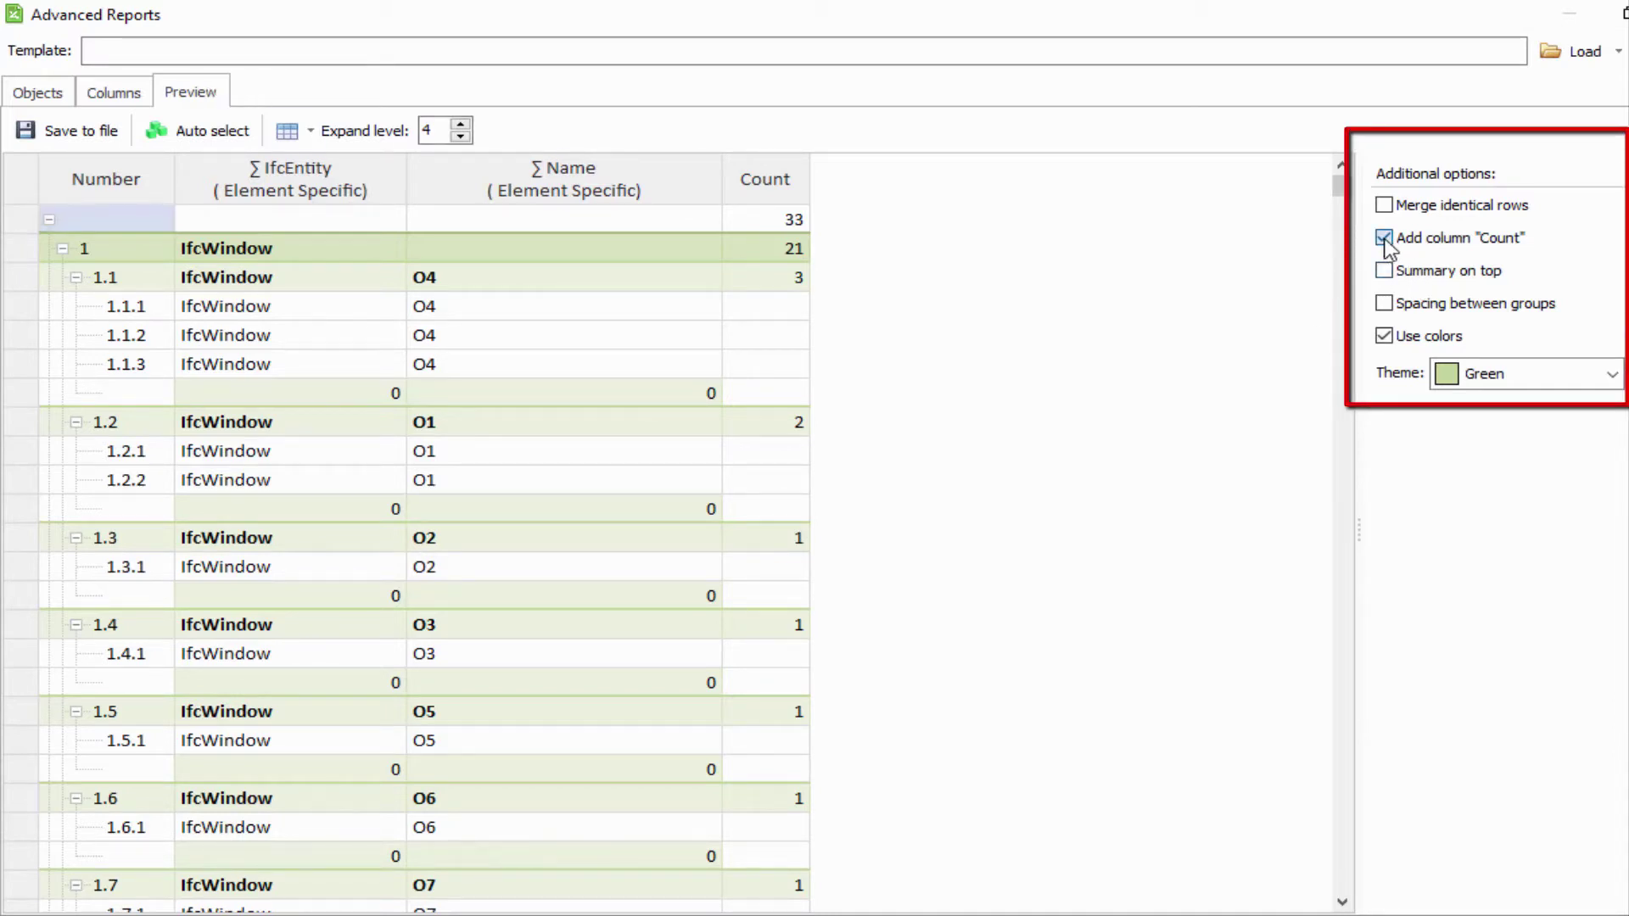
pyautogui.click(1384, 238)
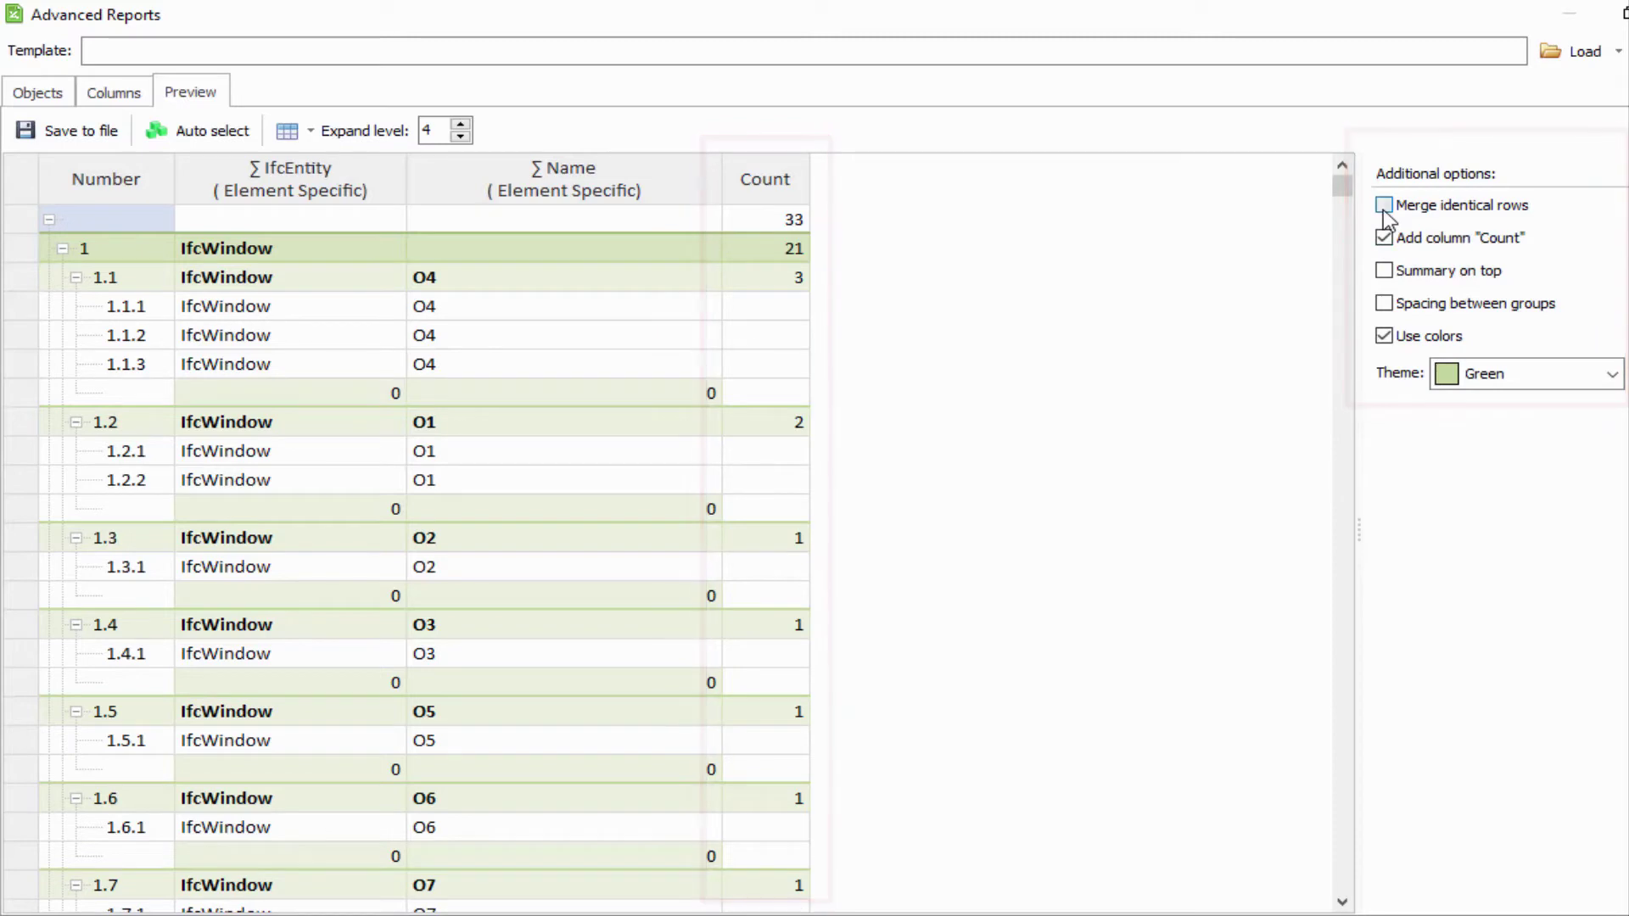
pyautogui.click(1385, 208)
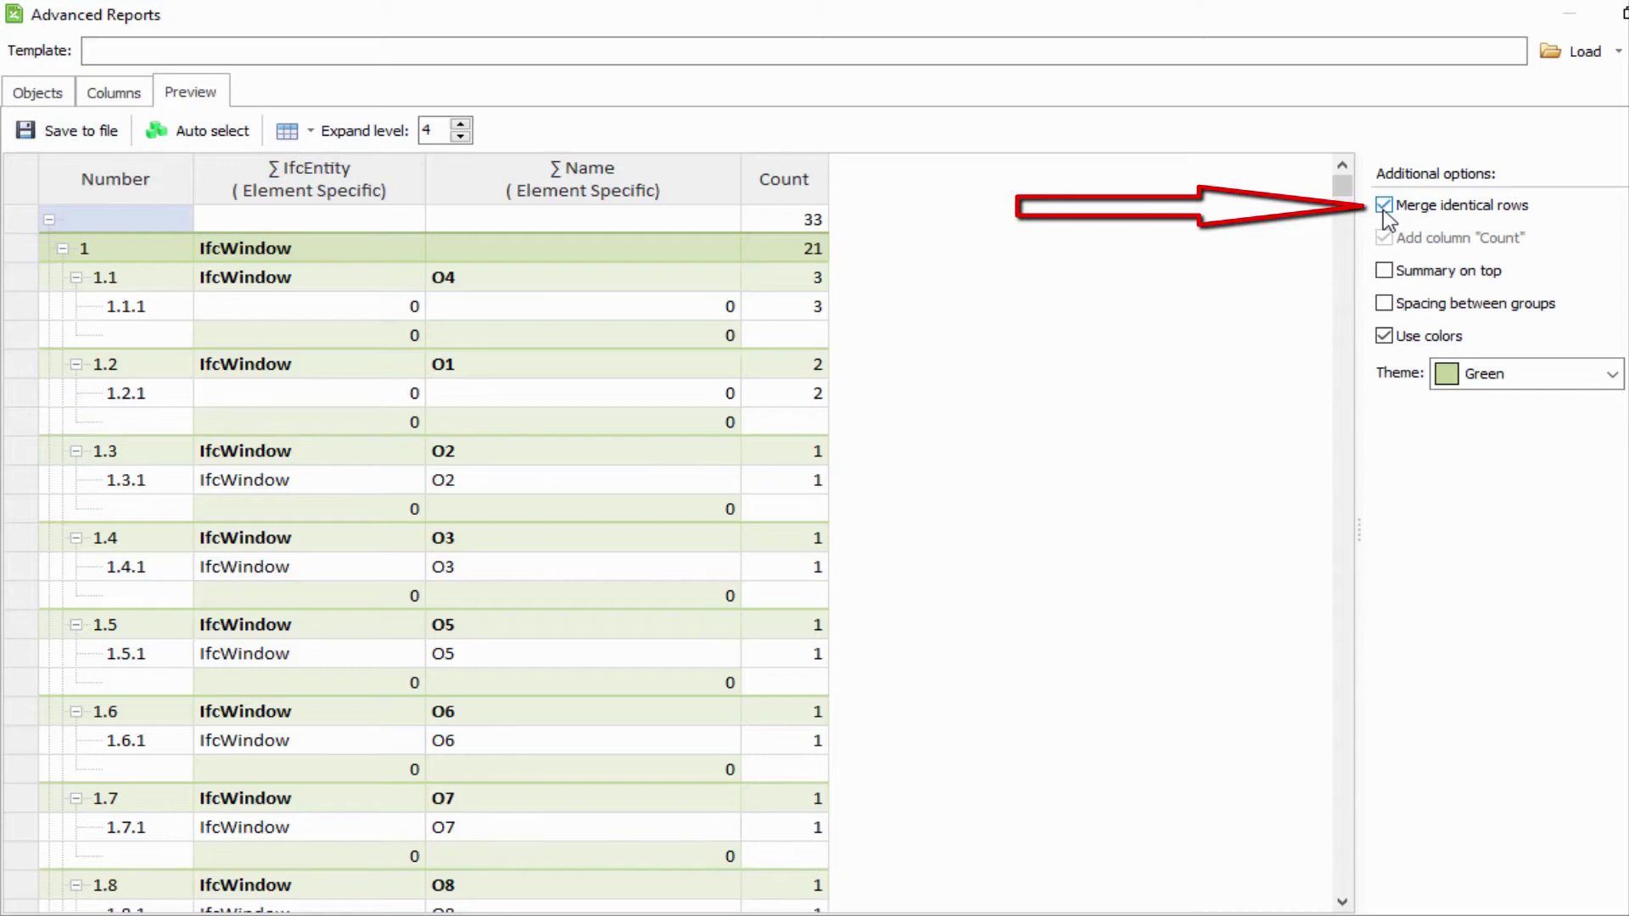
pyautogui.click(1384, 207)
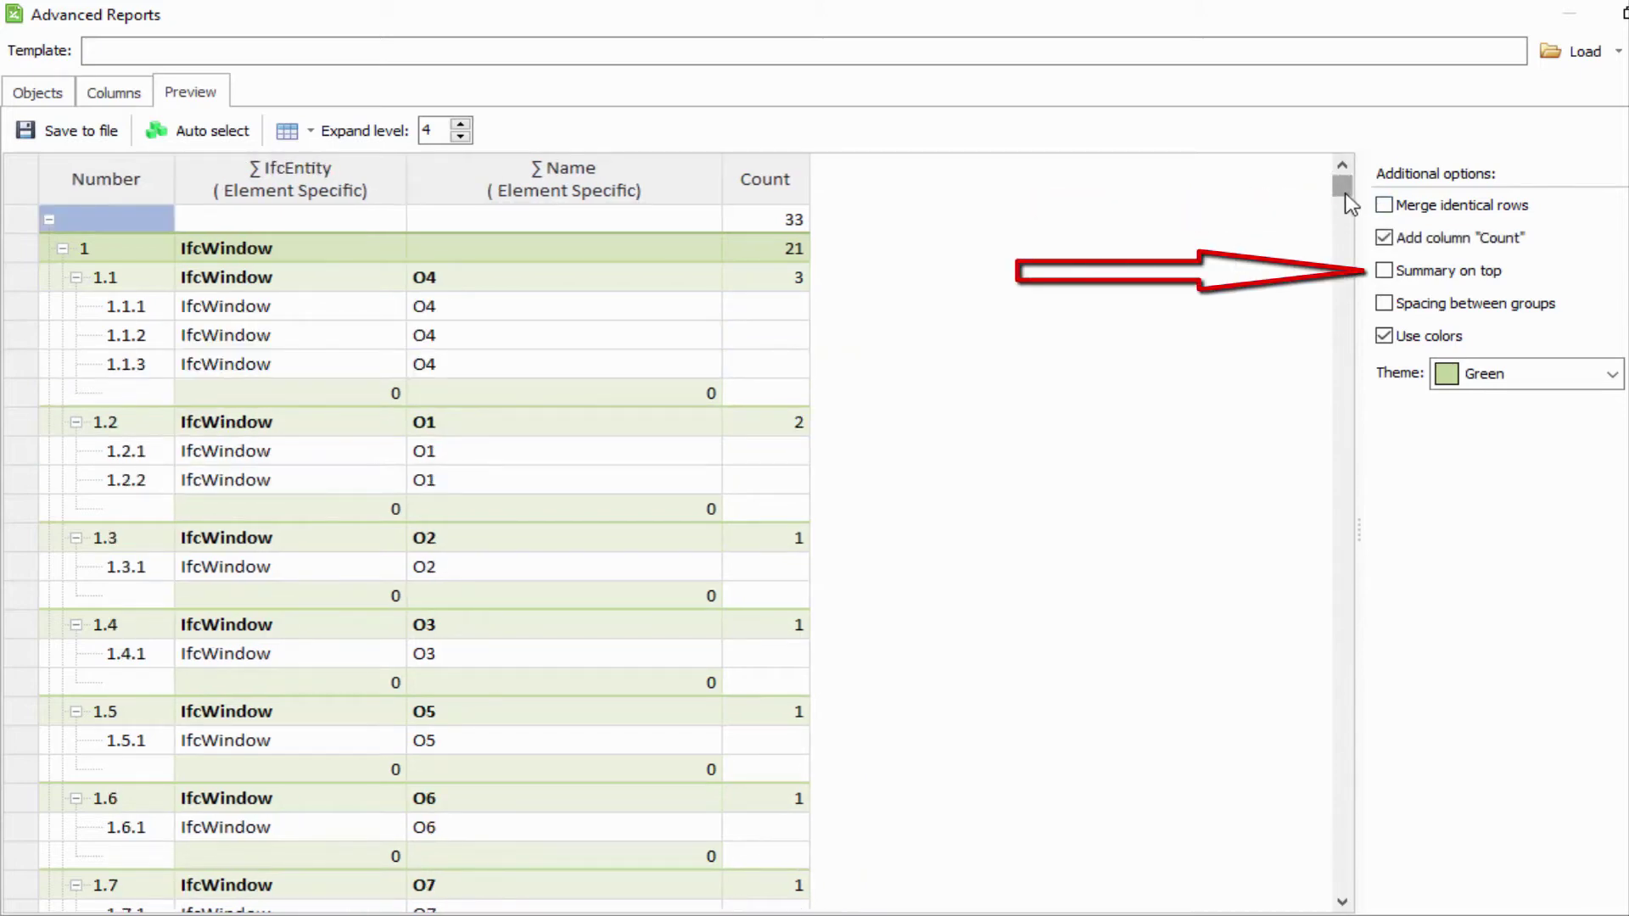
# Step: Try placing the group summaries on top in the report, and turn that option off again
pyautogui.moveTo(1342, 185)
pyautogui.mouseDown()
pyautogui.moveTo(1438, 700)
pyautogui.moveTo(1436, 898)
pyautogui.moveTo(1436, 556)
pyautogui.moveTo(1357, 325)
pyautogui.moveTo(1373, 176)
pyautogui.mouseUp()
pyautogui.click(1384, 272)
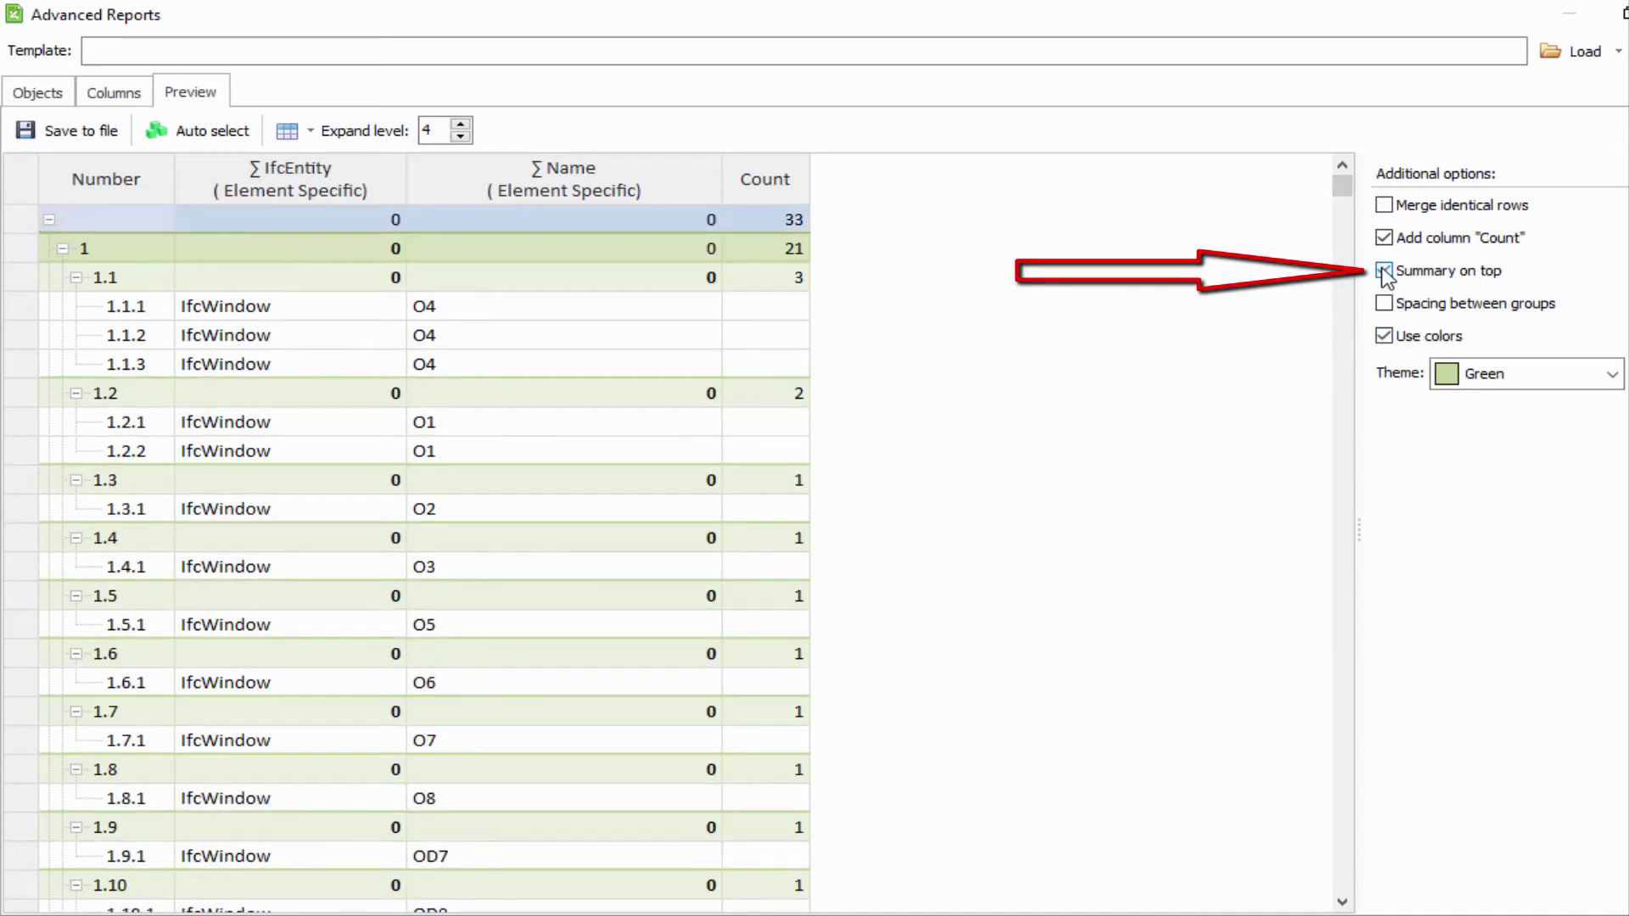
pyautogui.click(1384, 271)
# Step: Add spacing between the report groups and check the available color themes, keeping Green
pyautogui.click(1384, 304)
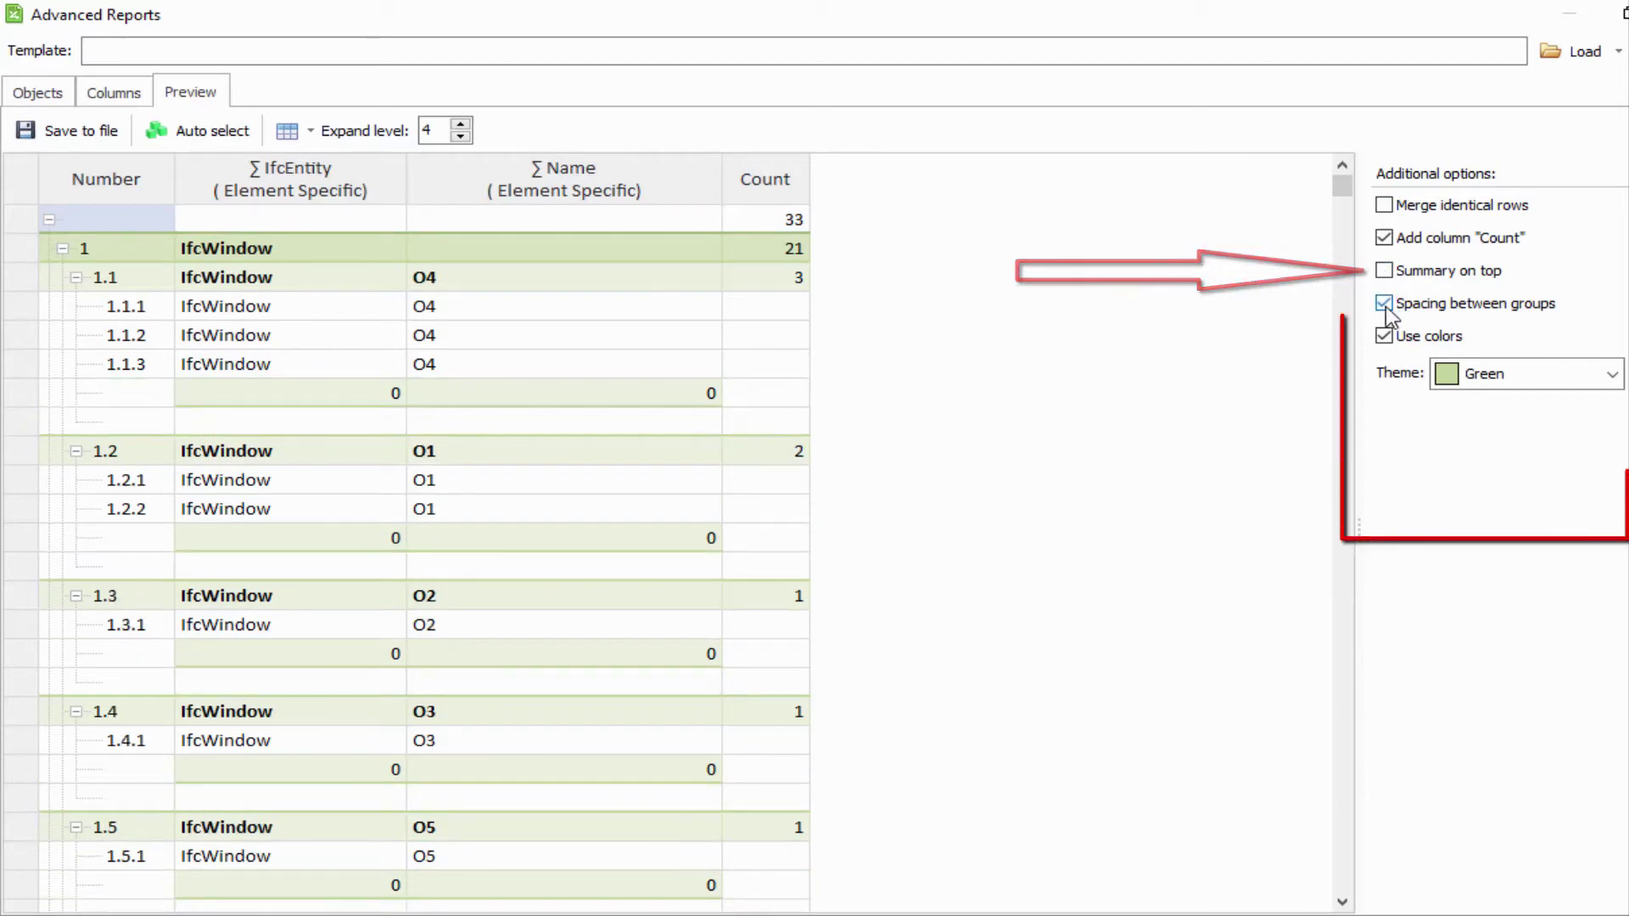
pyautogui.click(1611, 376)
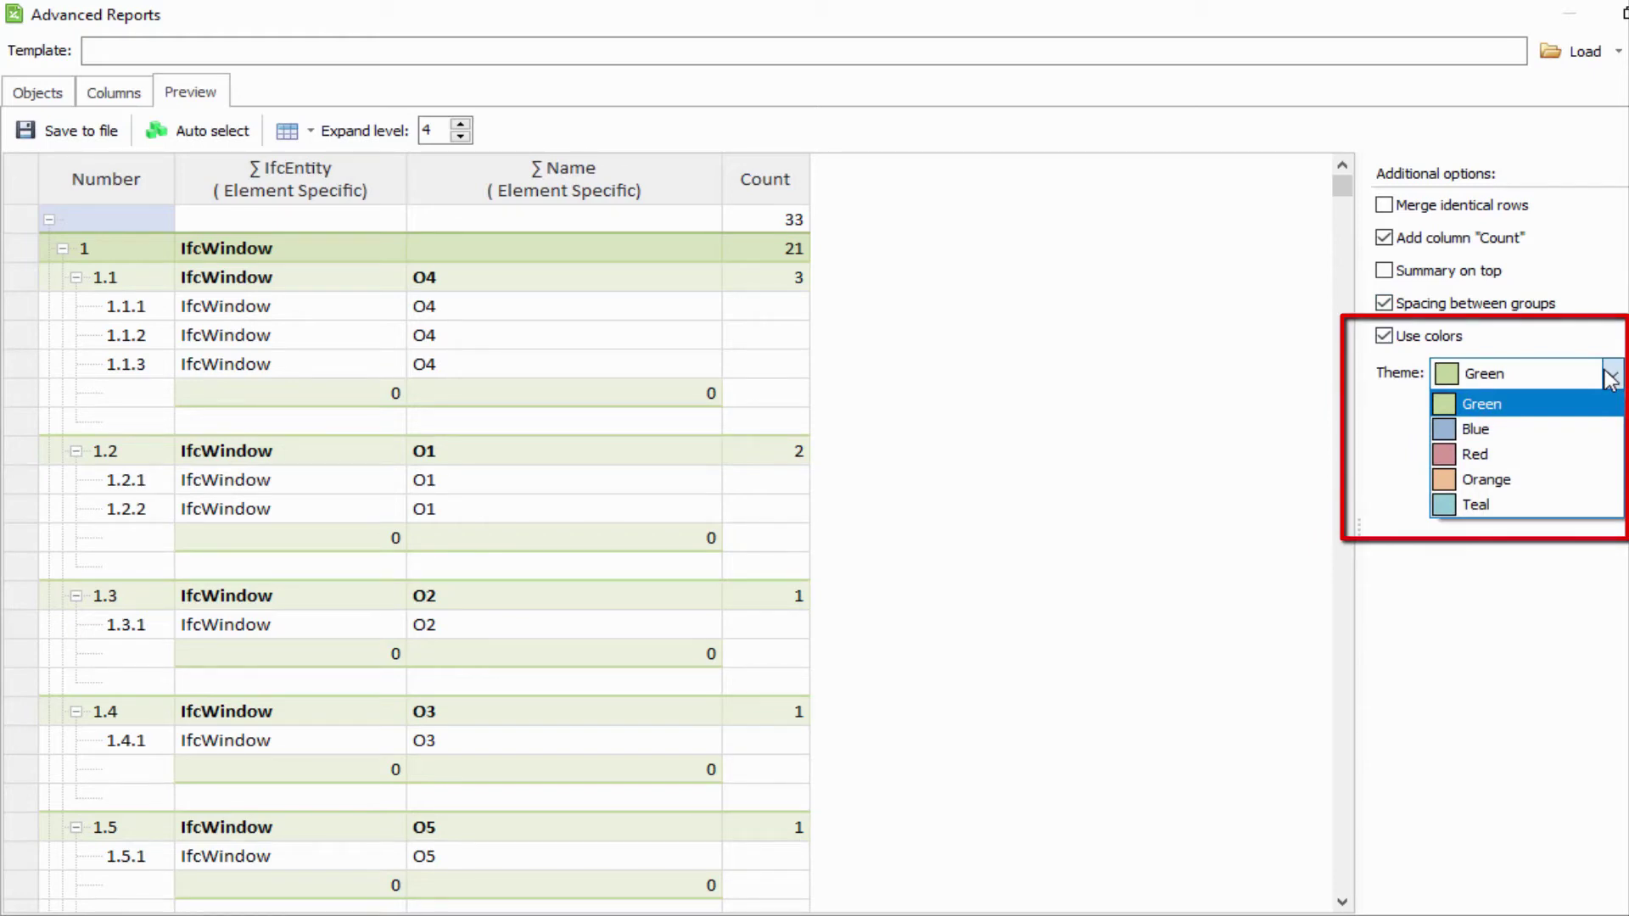
pyautogui.click(461, 128)
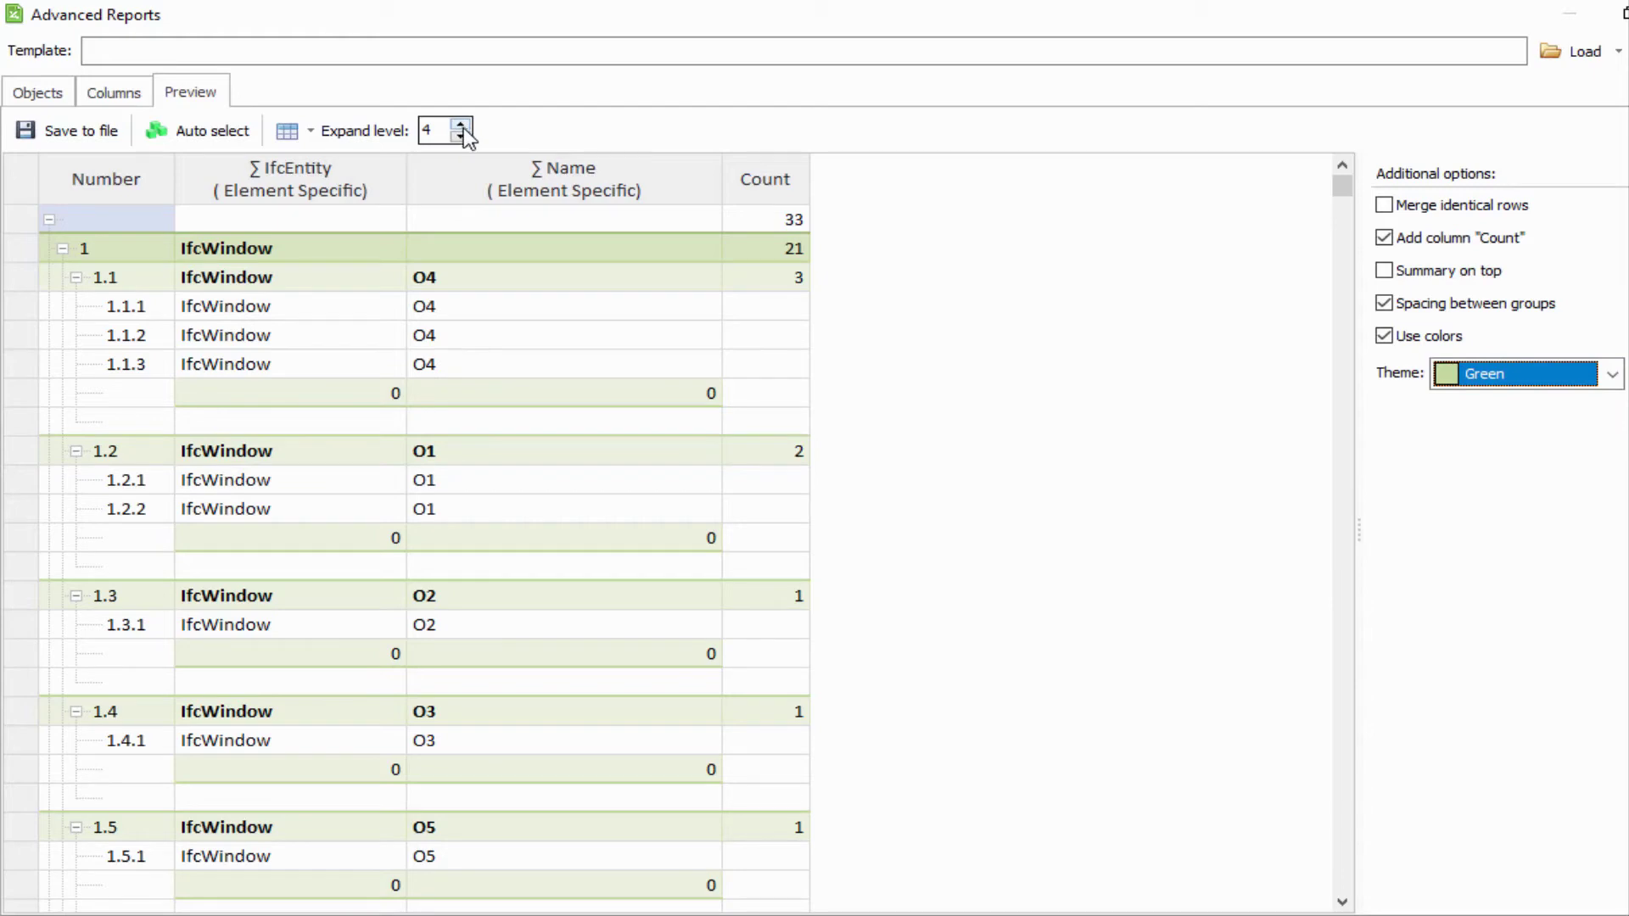
# Step: Try lower expand levels on the report, down to 1, and restore level 4
pyautogui.click(461, 136)
pyautogui.click(461, 137)
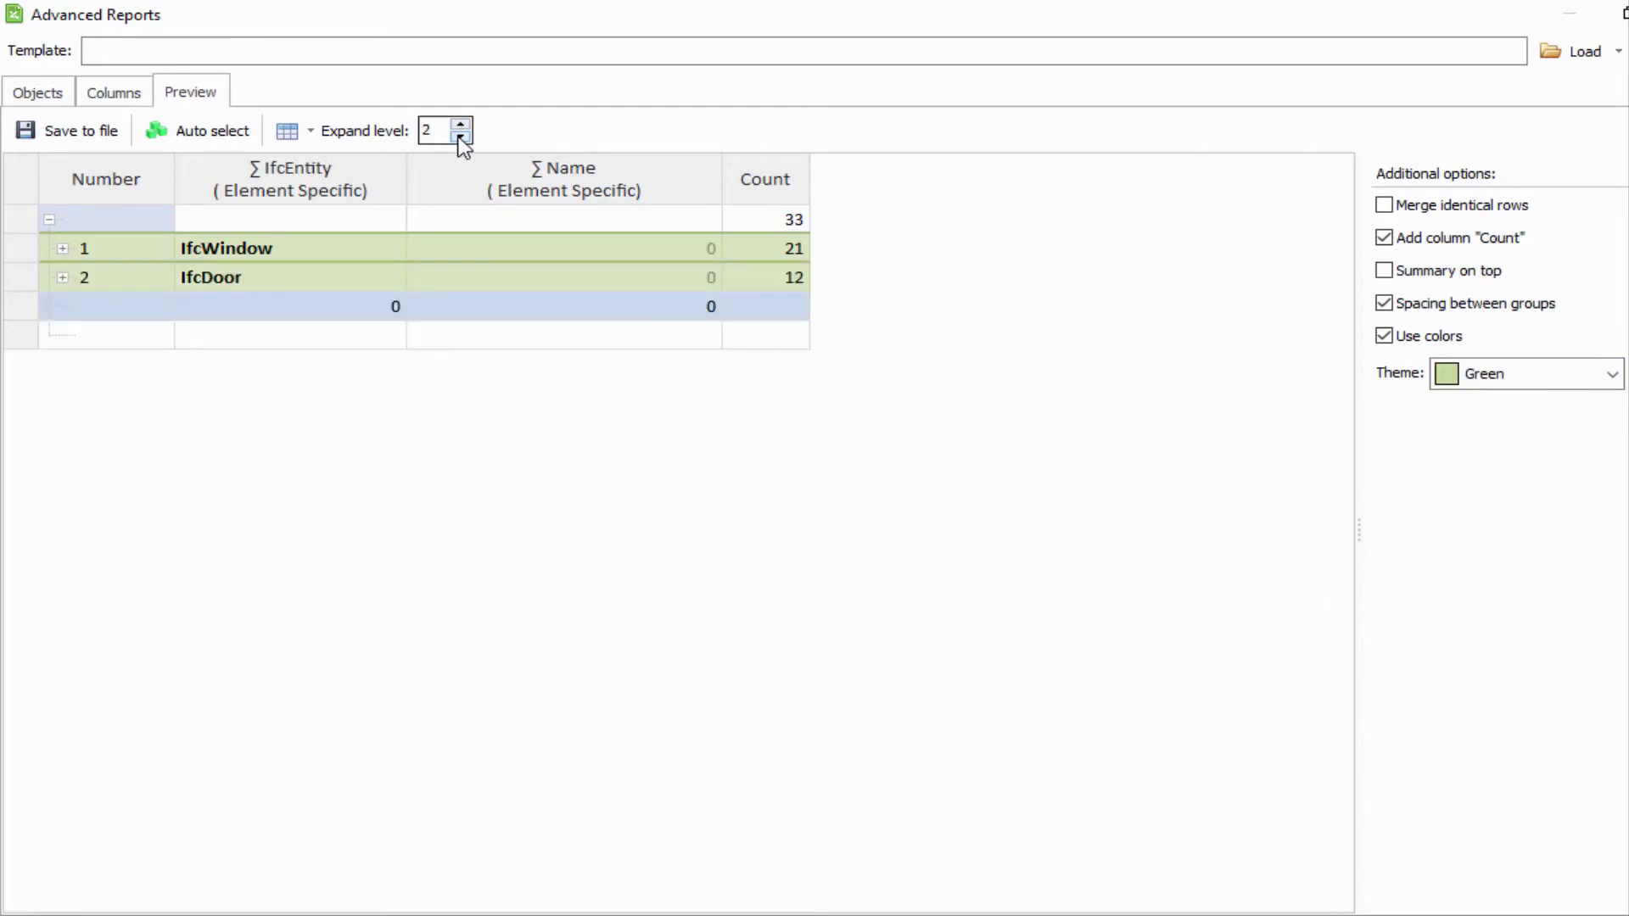
pyautogui.click(459, 136)
pyautogui.click(463, 125)
pyautogui.click(463, 125)
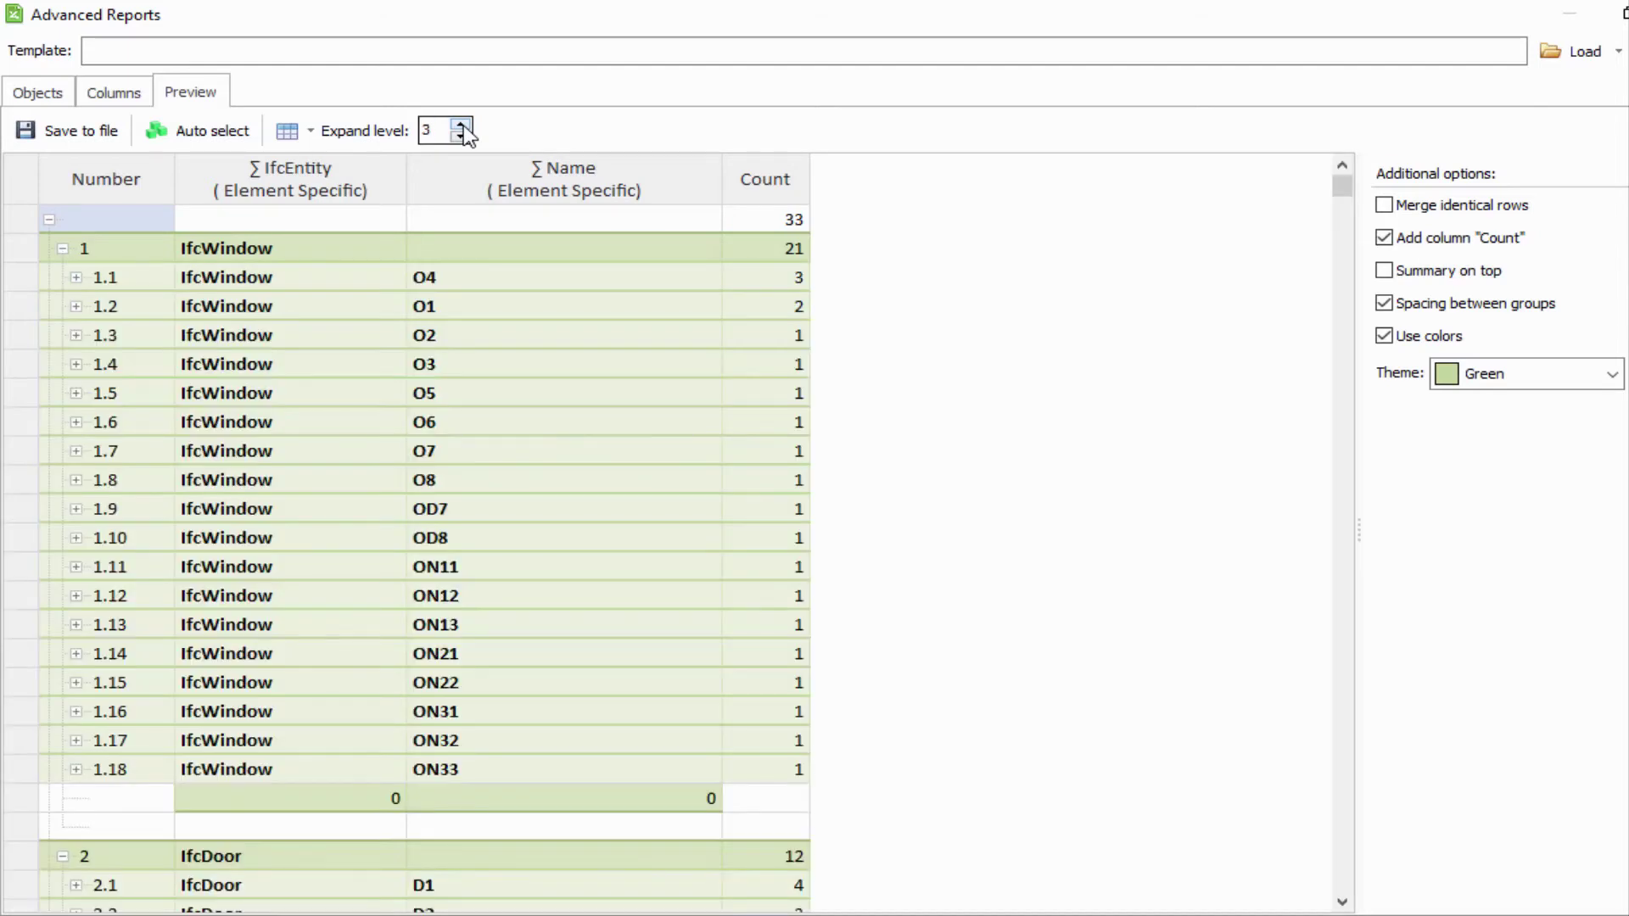
pyautogui.click(463, 125)
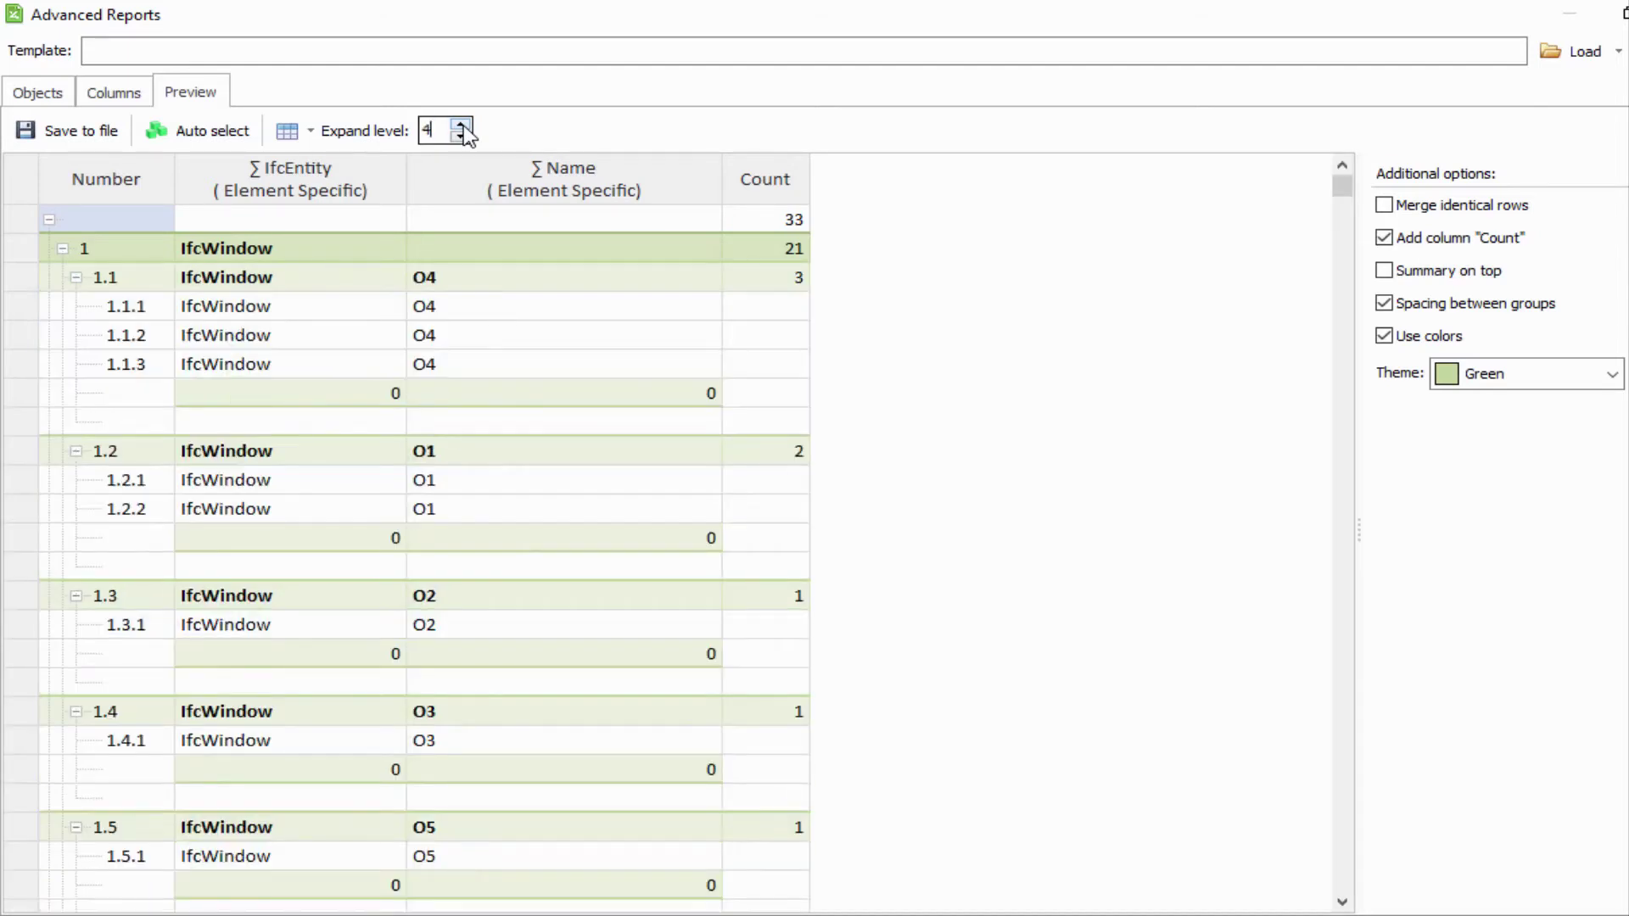
pyautogui.click(311, 135)
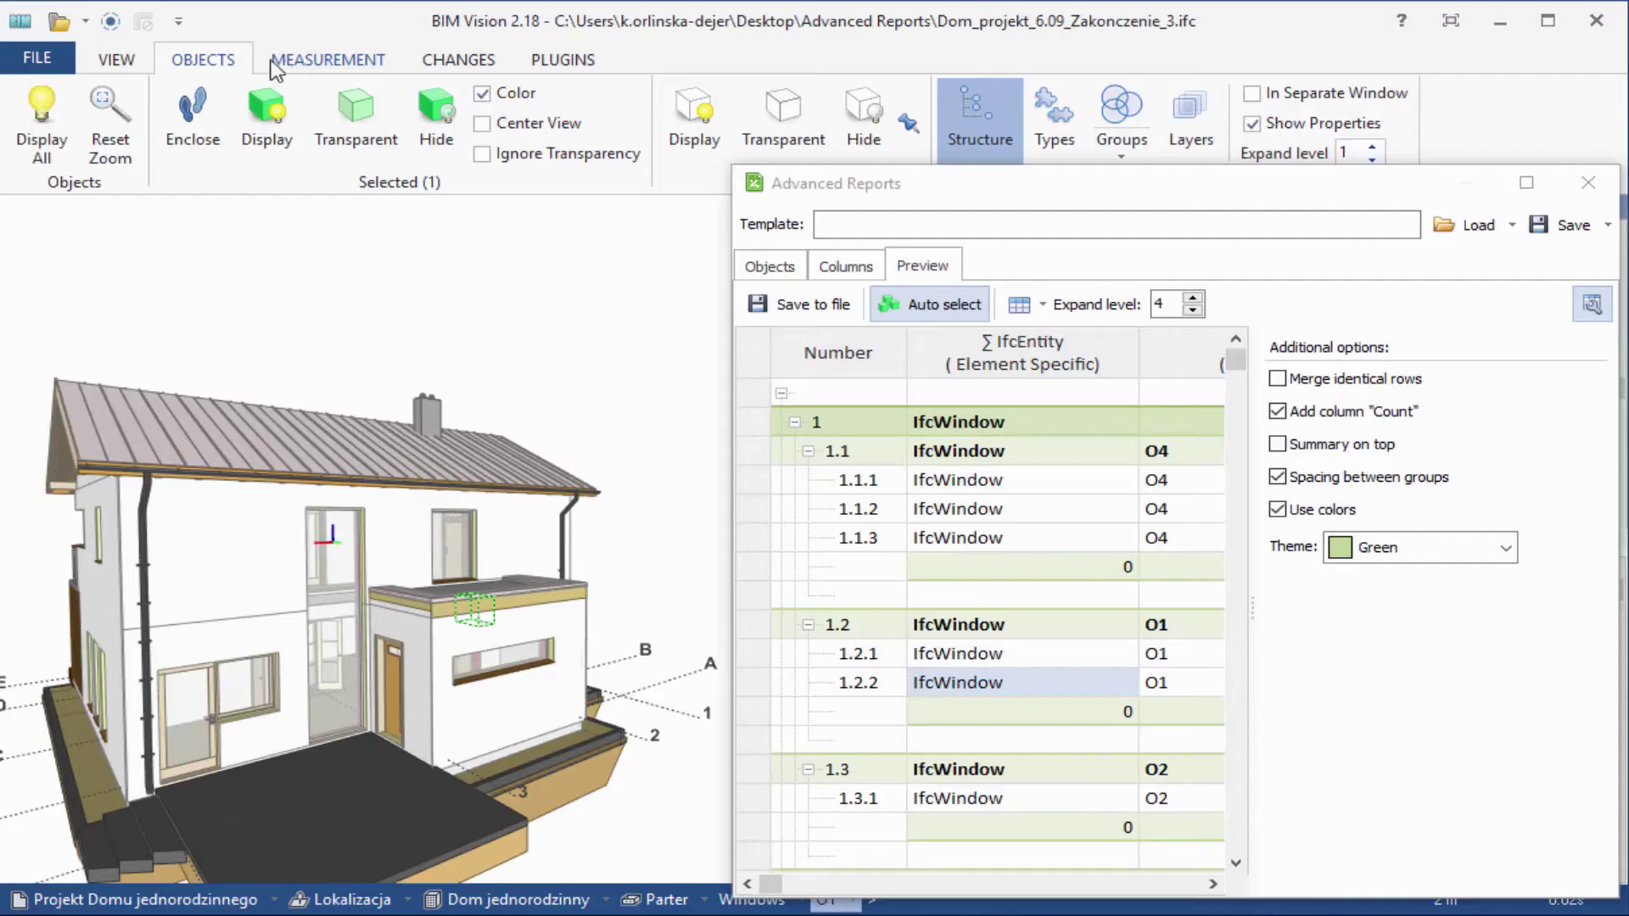
# Step: Enclose the selected O1 window in the model view and make the unselected objects transparent
pyautogui.click(191, 127)
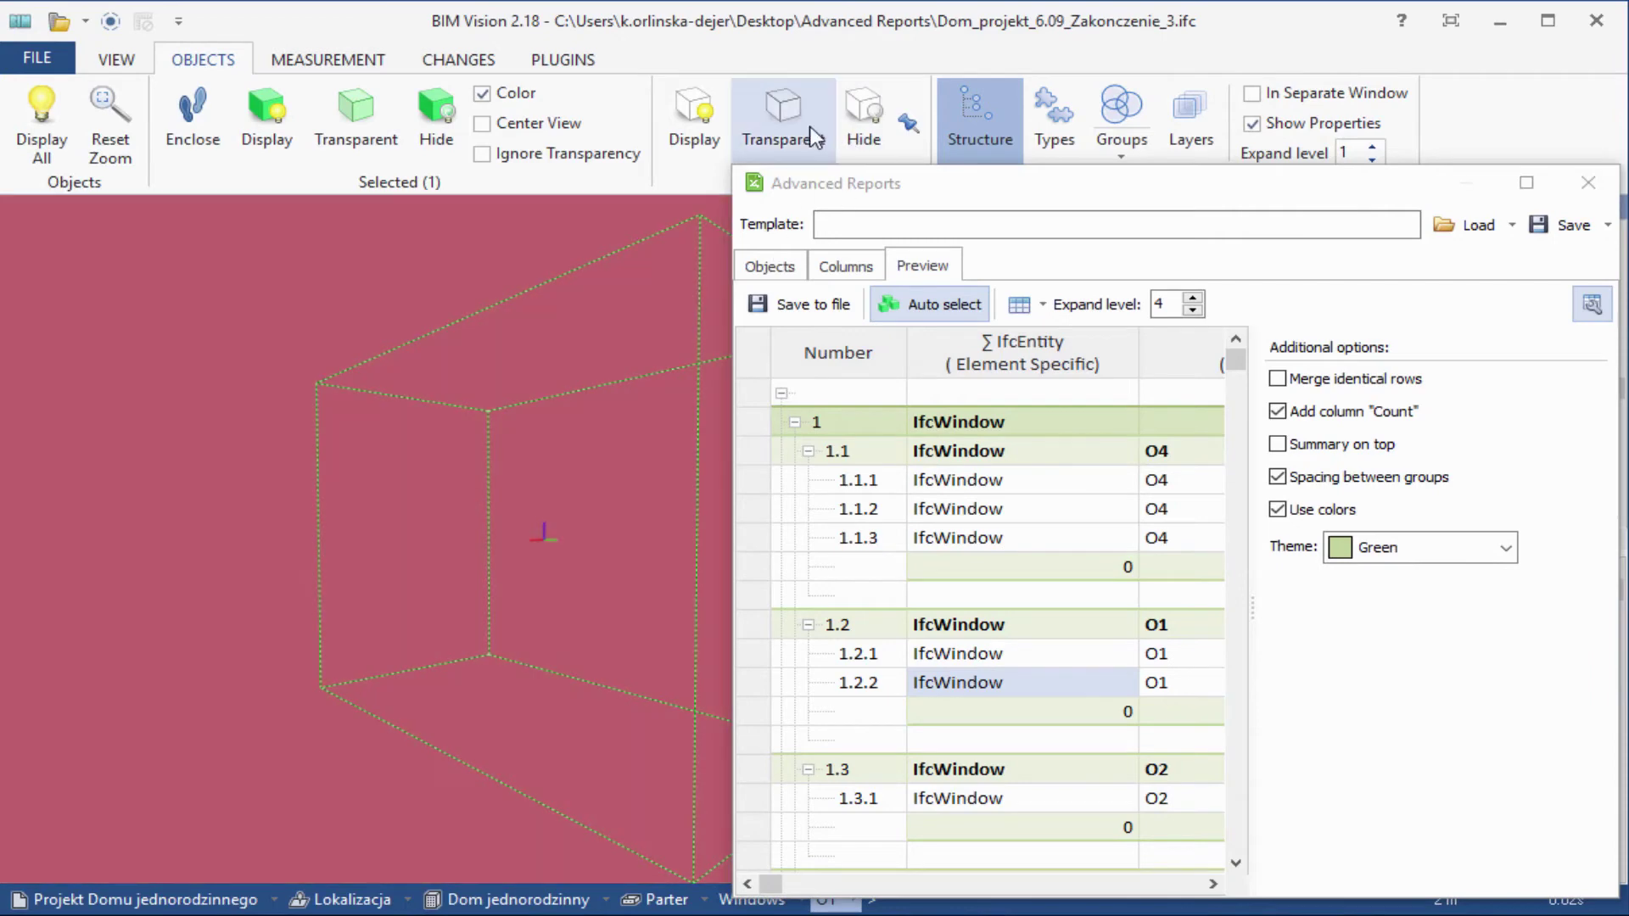
pyautogui.click(806, 134)
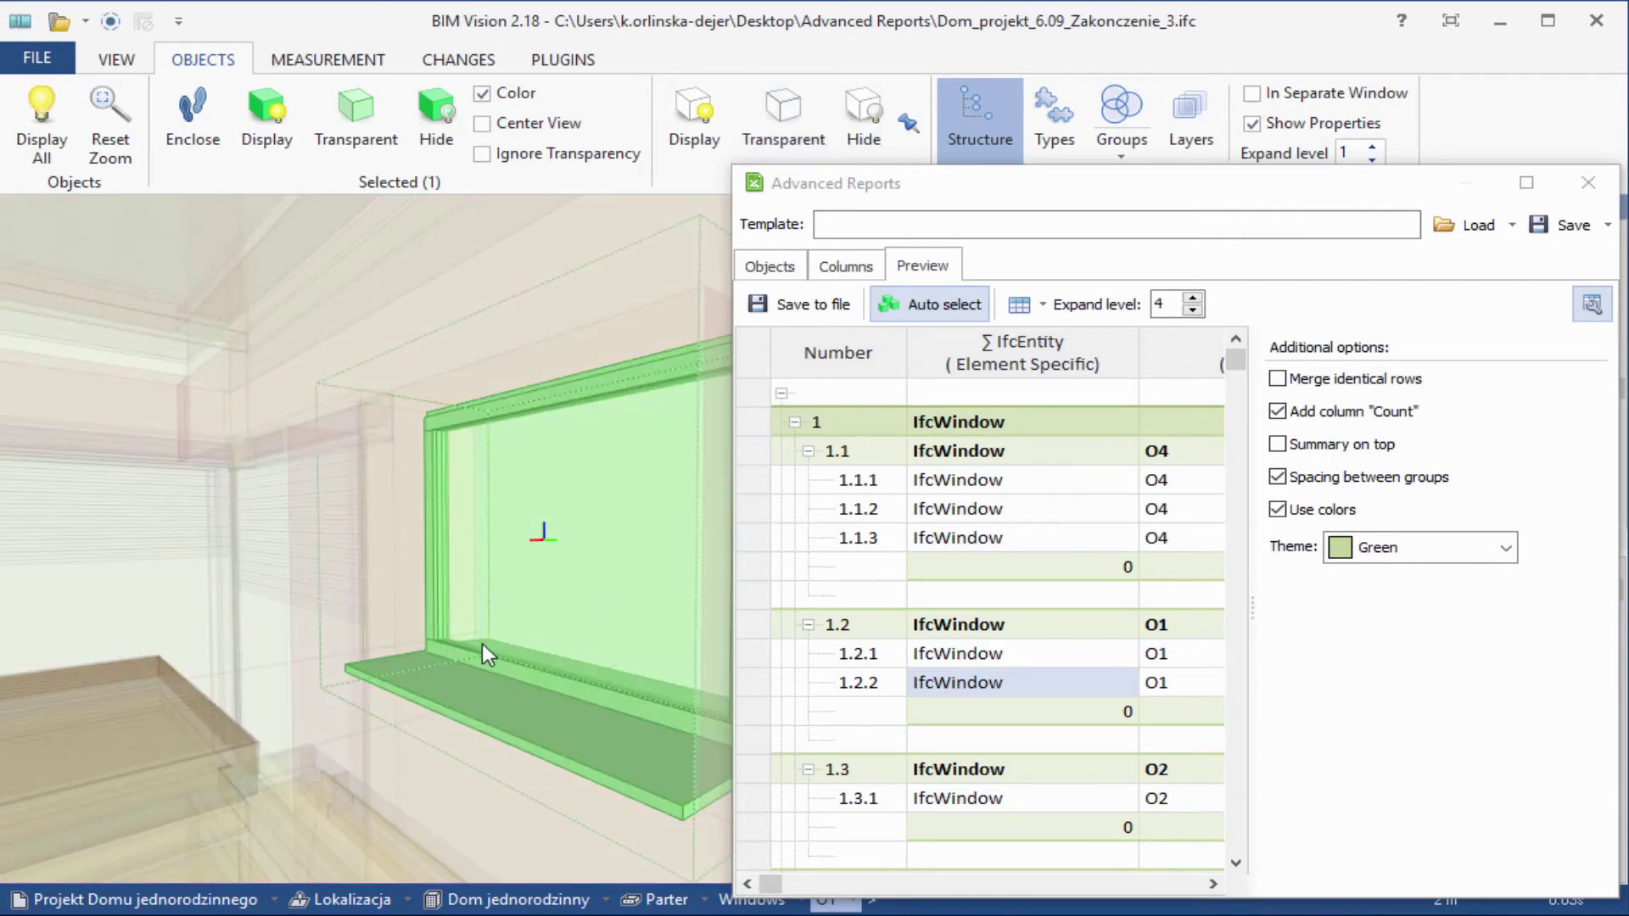
pyautogui.scroll(-5, 482, 643)
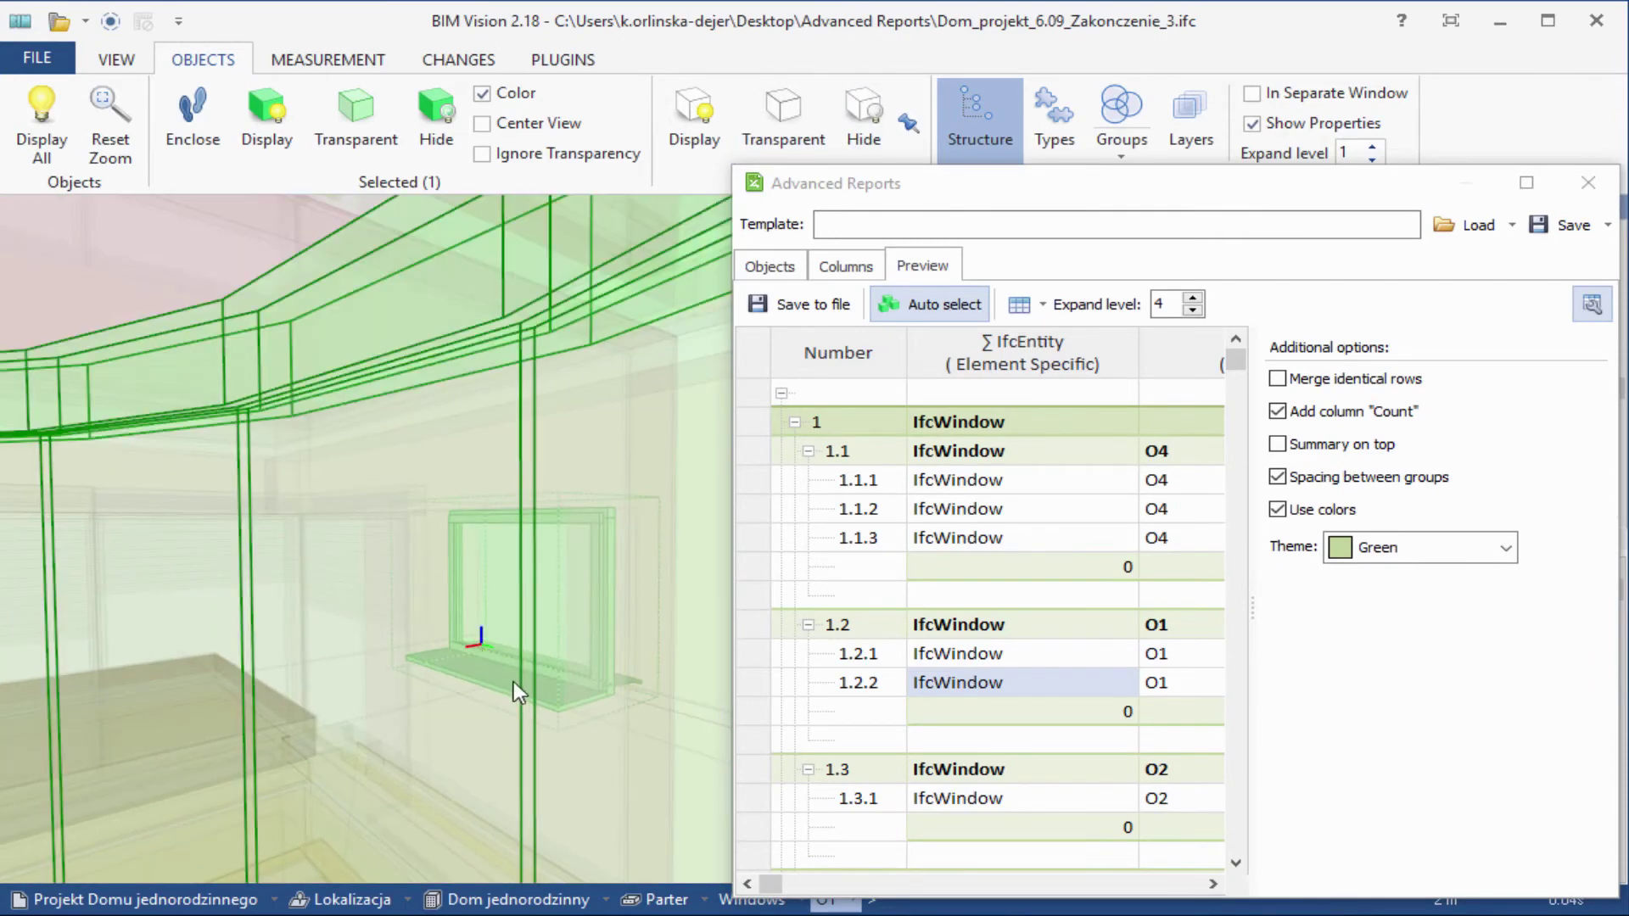
pyautogui.scroll(-2, 527, 694)
pyautogui.moveTo(601, 725); pyautogui.dragTo(667, 747)
pyautogui.scroll(2, 667, 746)
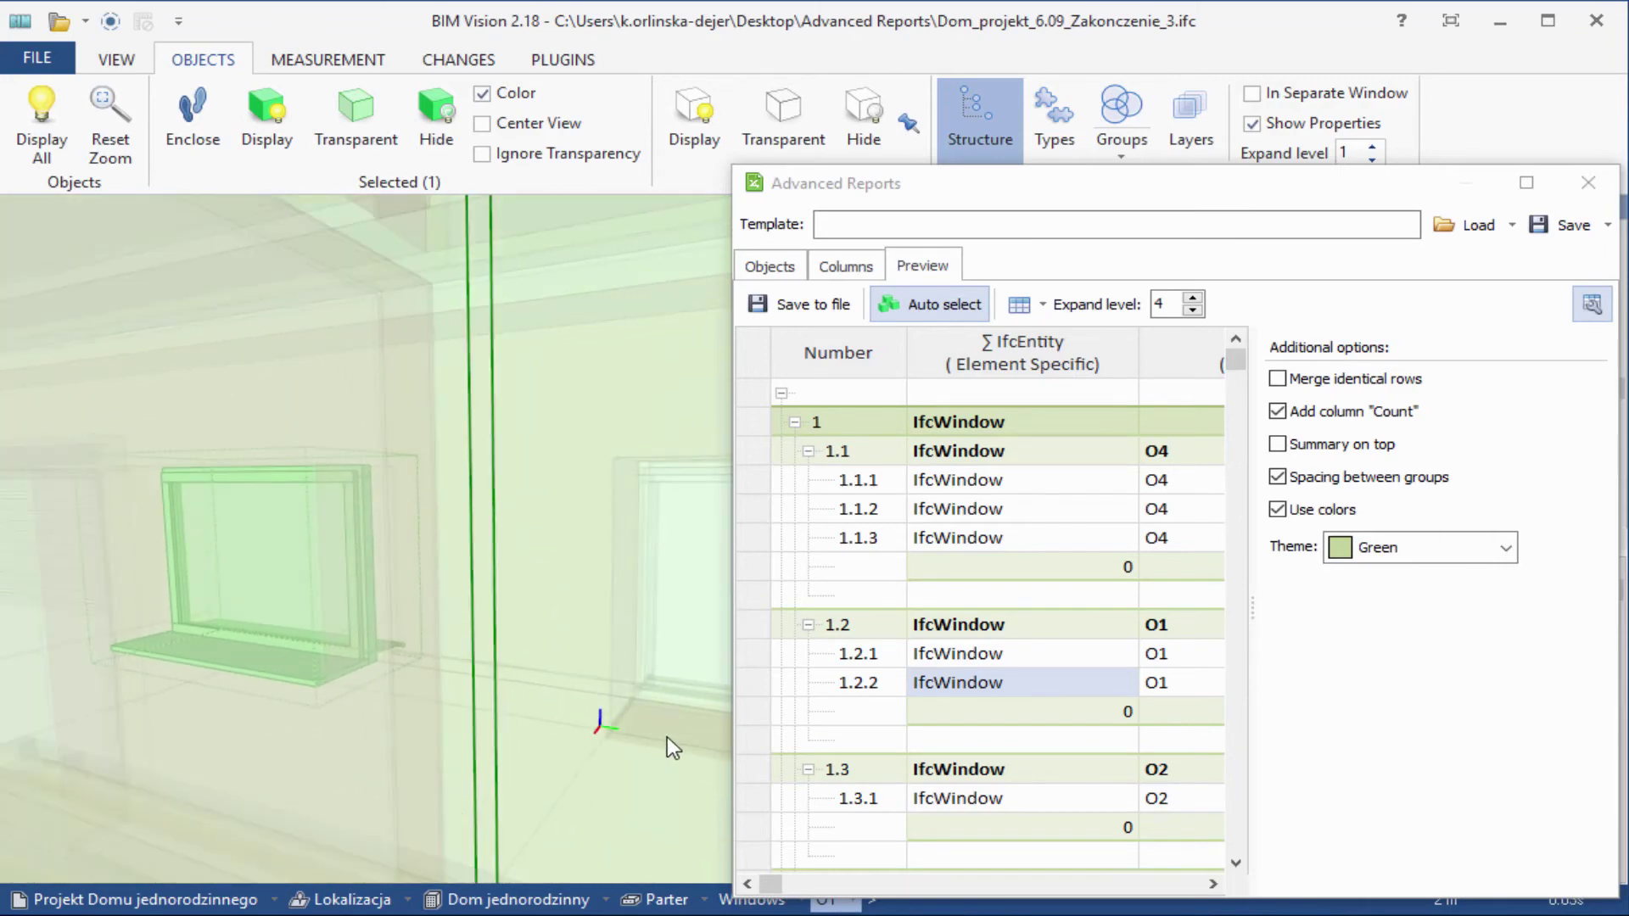
# Step: Isolate the O4 window listed as row 1.1.2 in the model view, and restore the display of all objects and the zoom
pyautogui.click(980, 509)
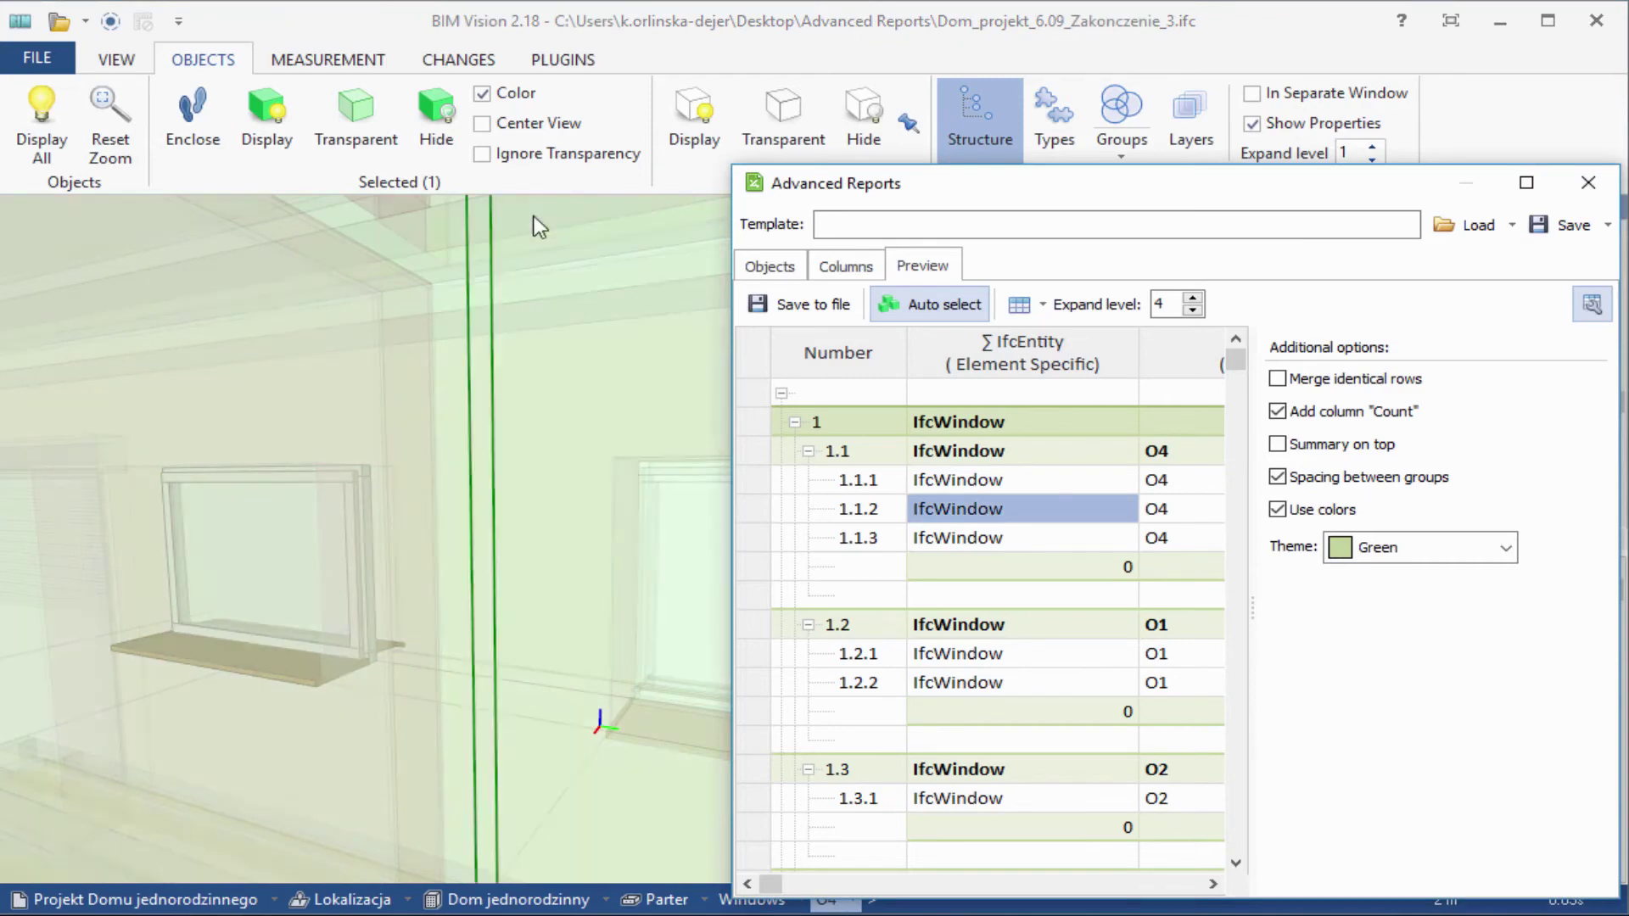
pyautogui.click(192, 119)
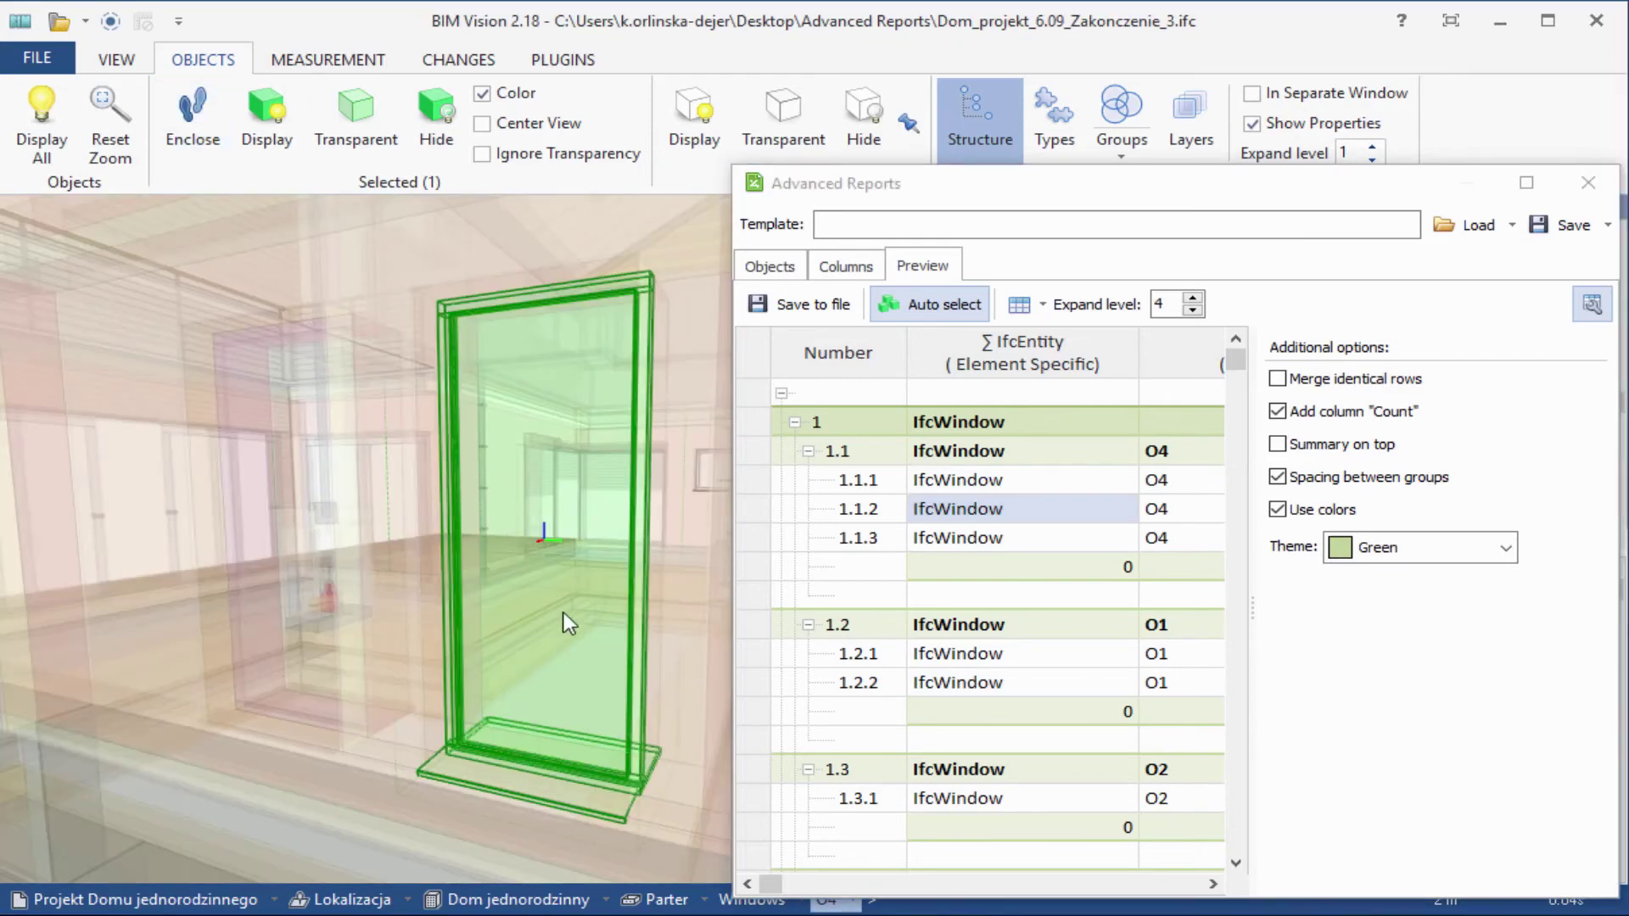
pyautogui.click(865, 126)
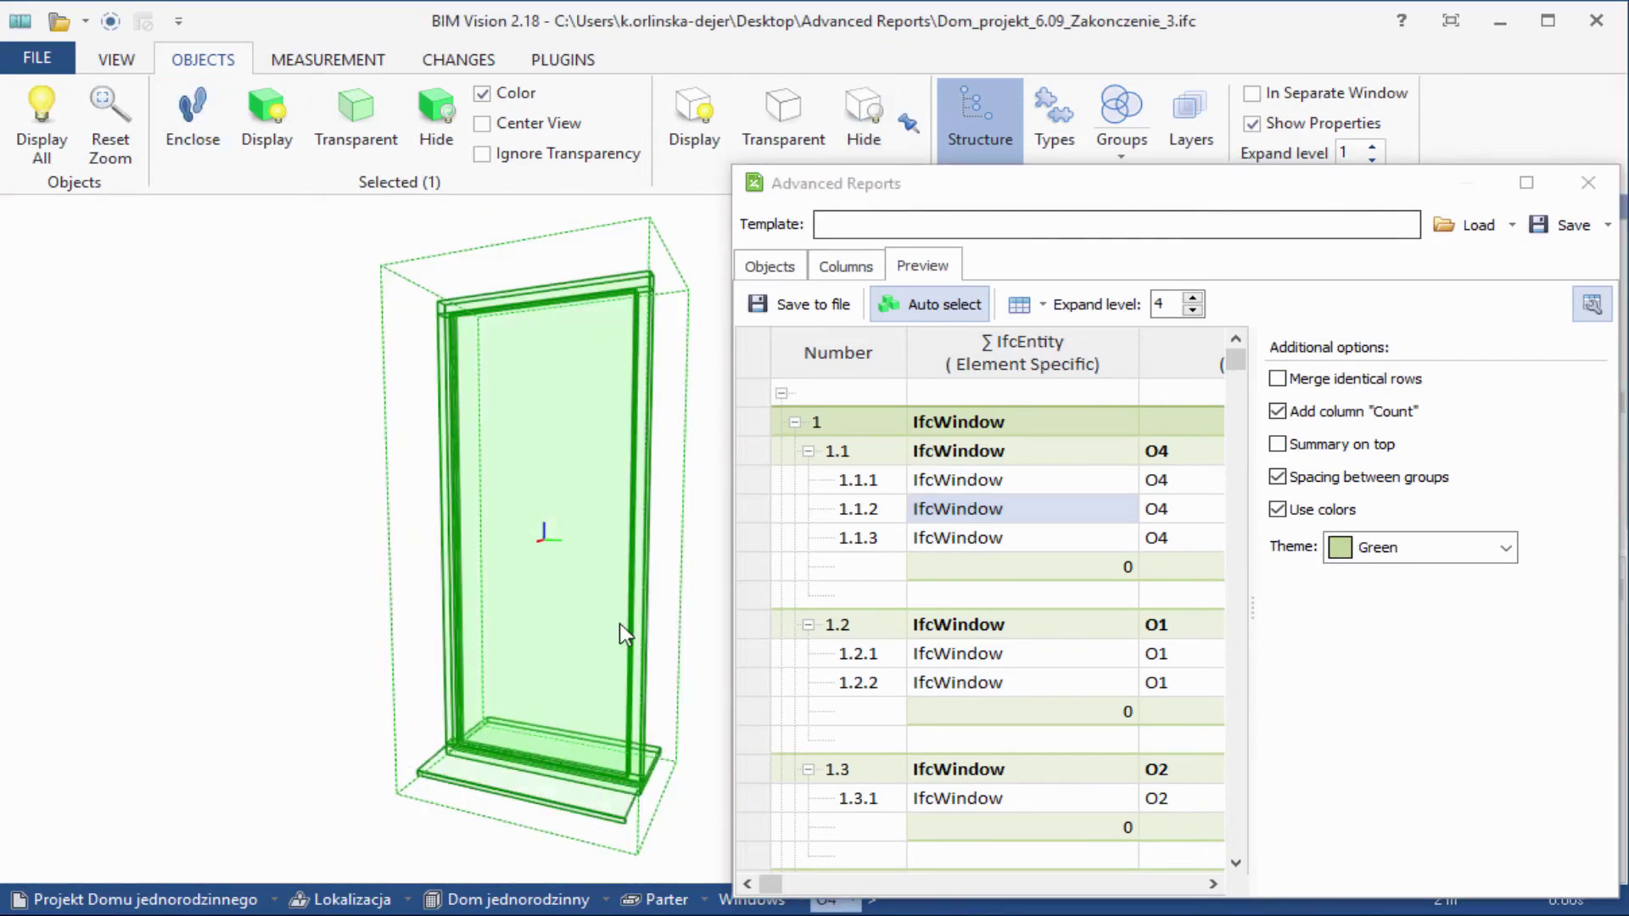
pyautogui.moveTo(619, 623); pyautogui.dragTo(340, 586)
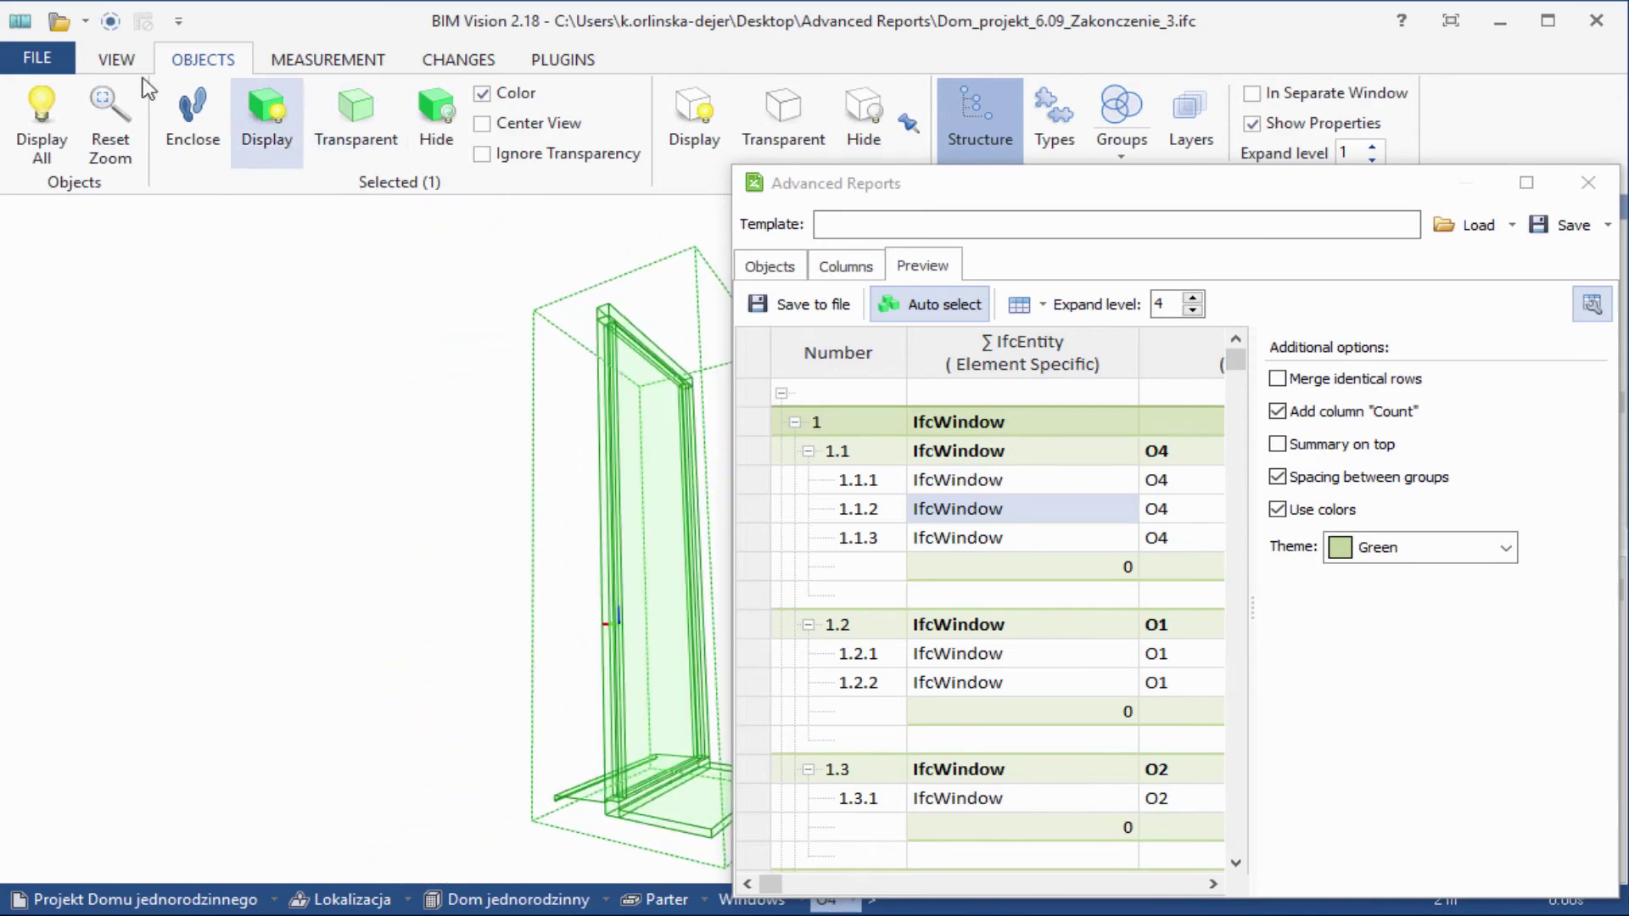
pyautogui.click(43, 127)
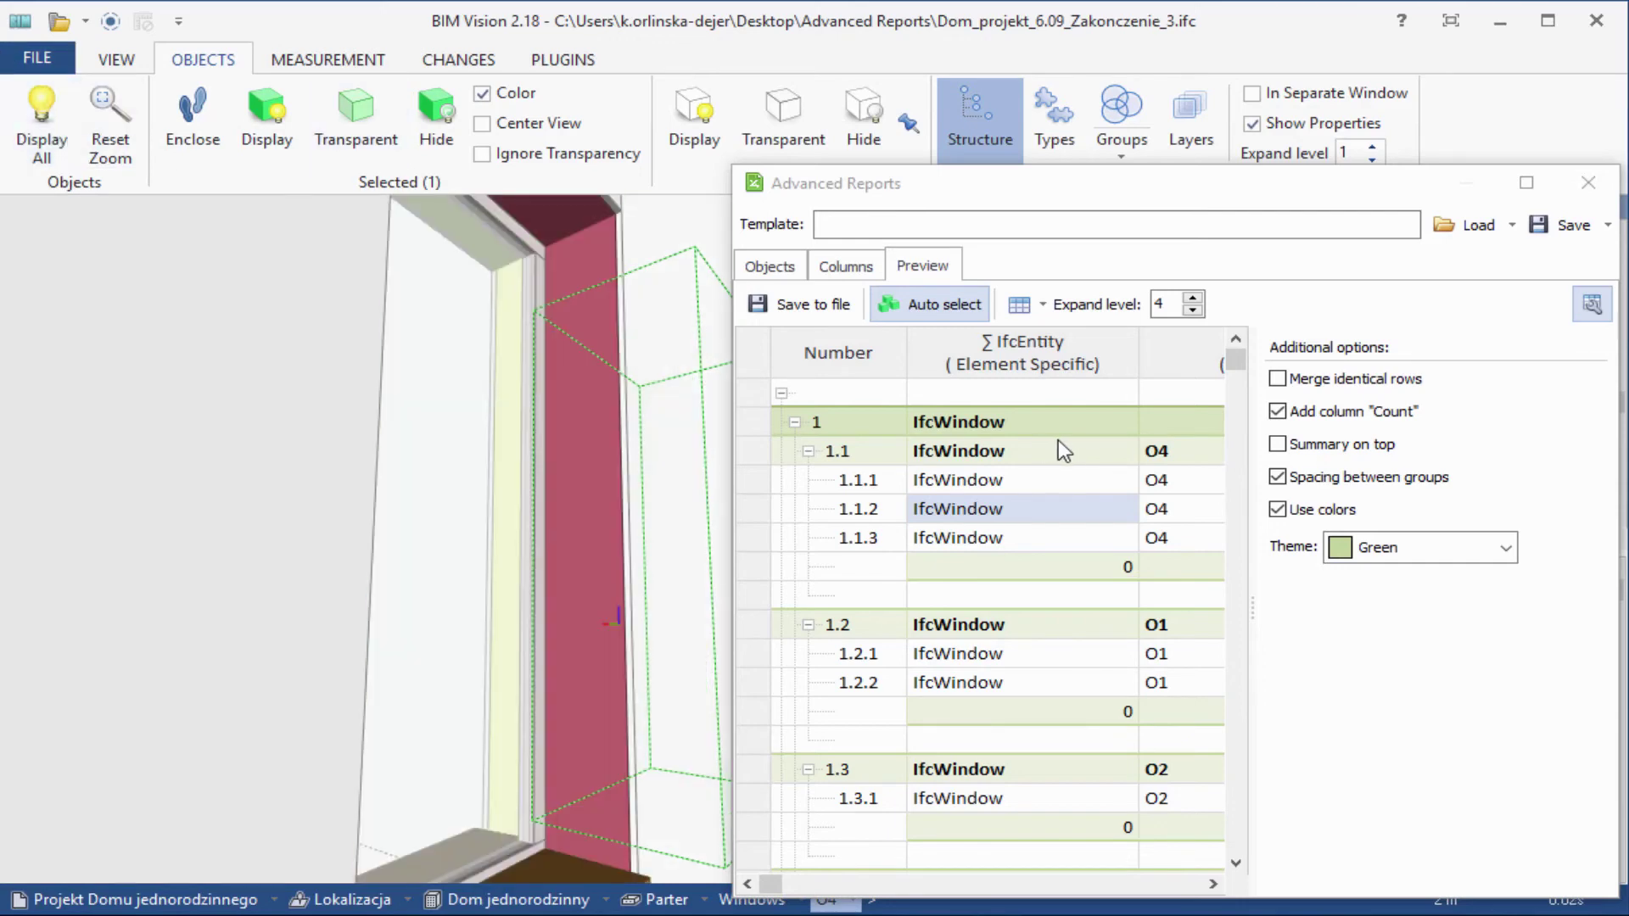
pyautogui.click(110, 127)
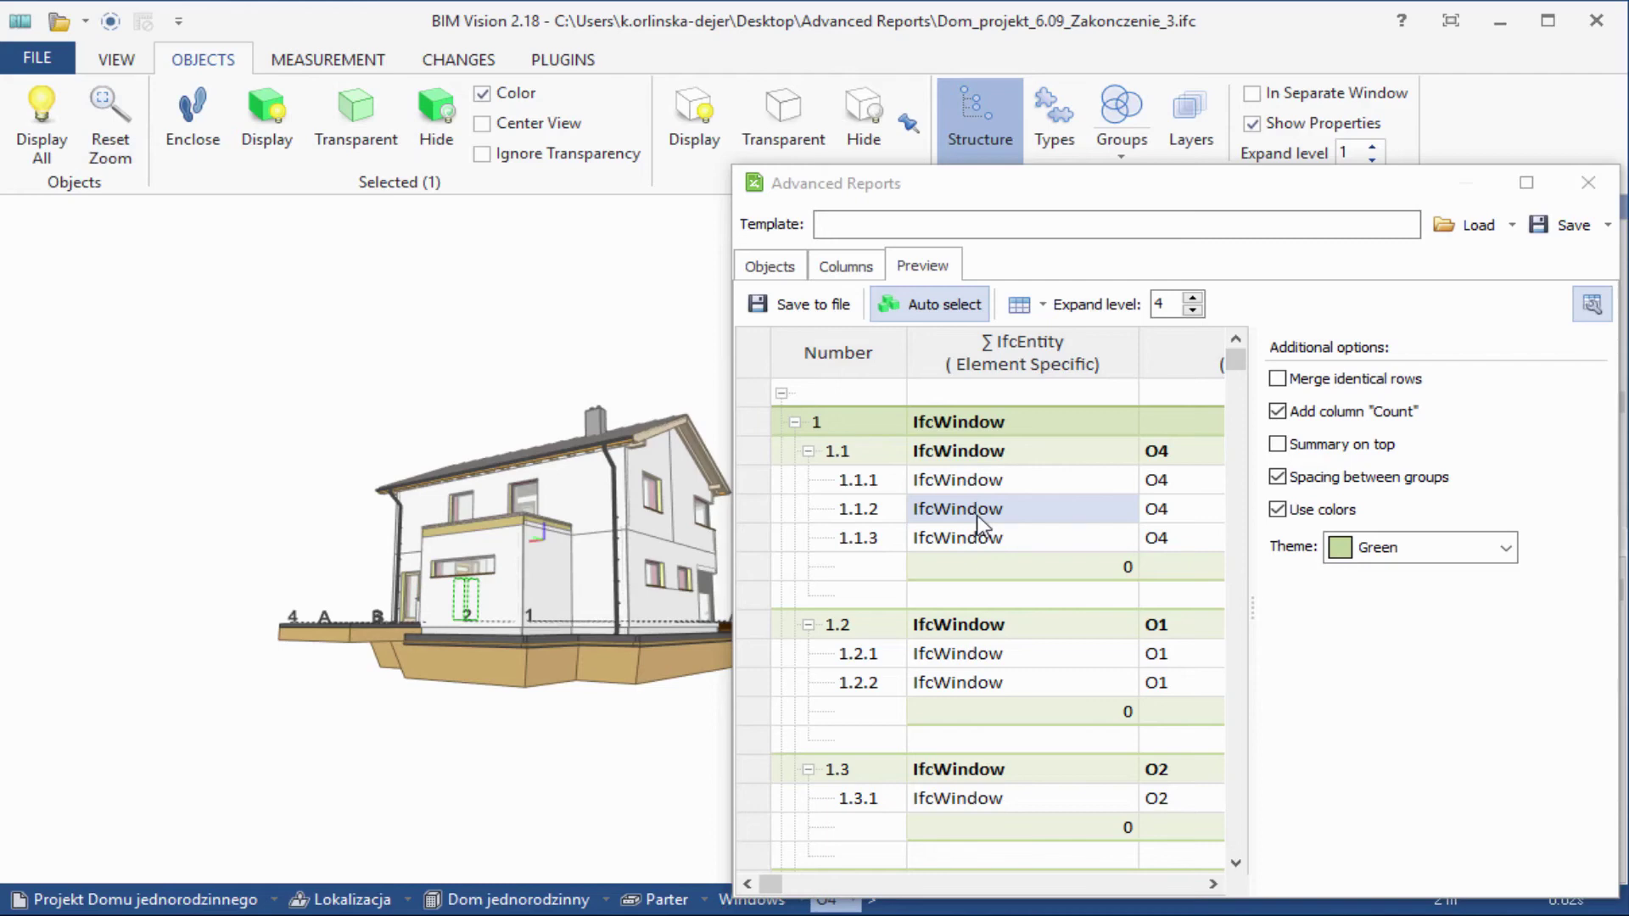
# Step: Name the report template "Windows and Doors" and save it to the user library
pyautogui.moveTo(1129, 177); pyautogui.dragTo(704, 118)
pyautogui.click(708, 164)
pyautogui.write('W')
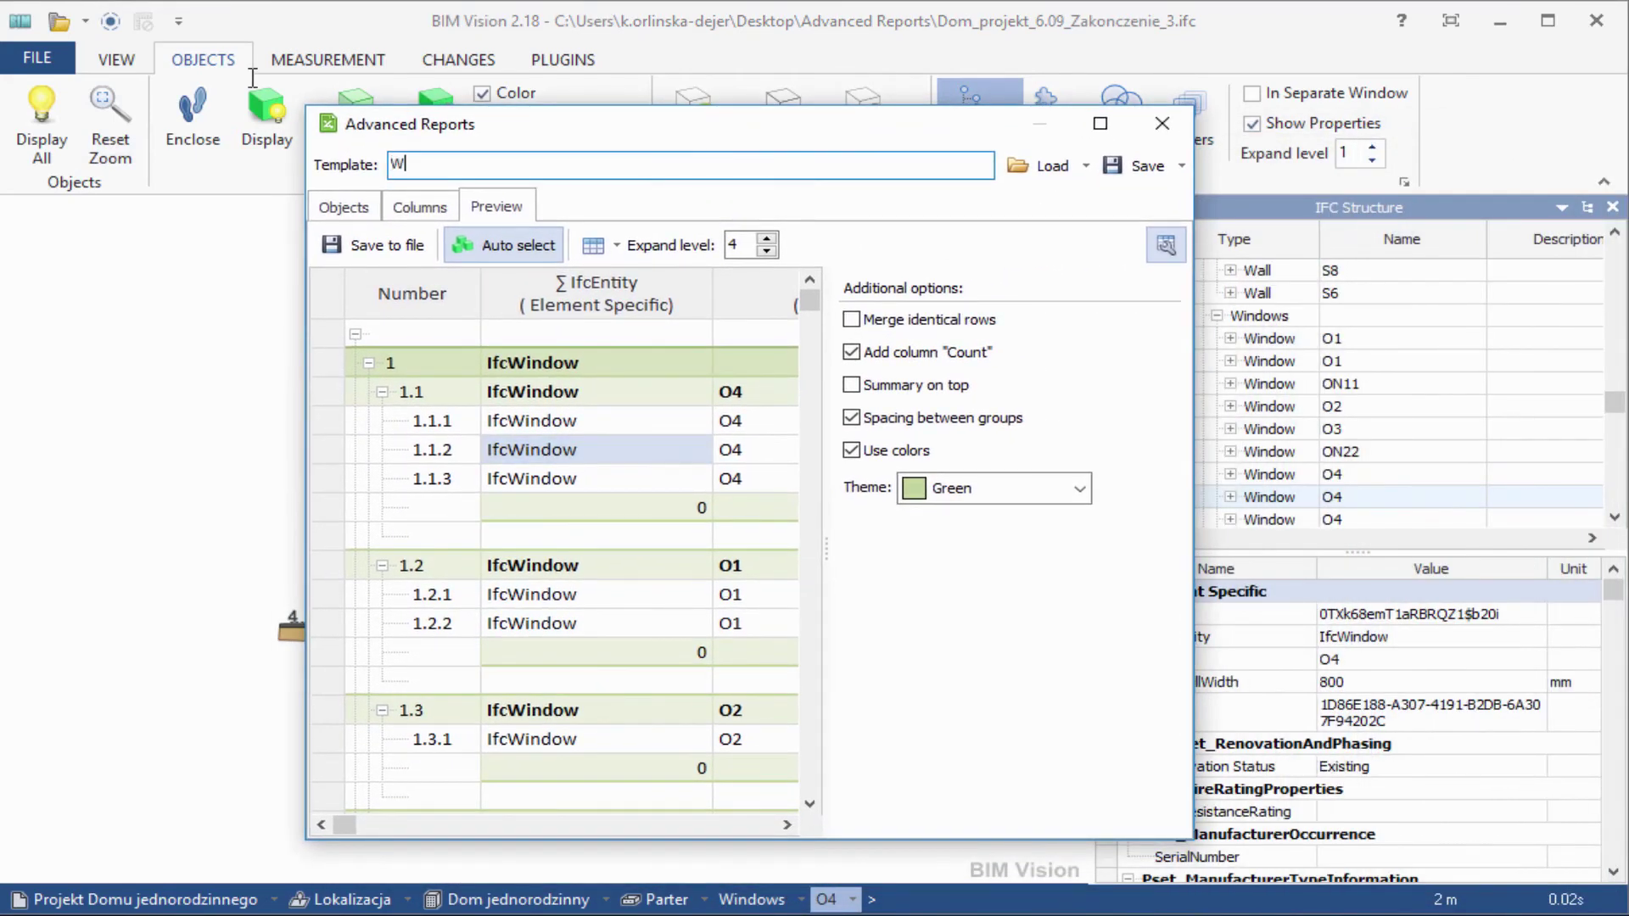
pyautogui.write('indows and Doors')
pyautogui.click(1181, 166)
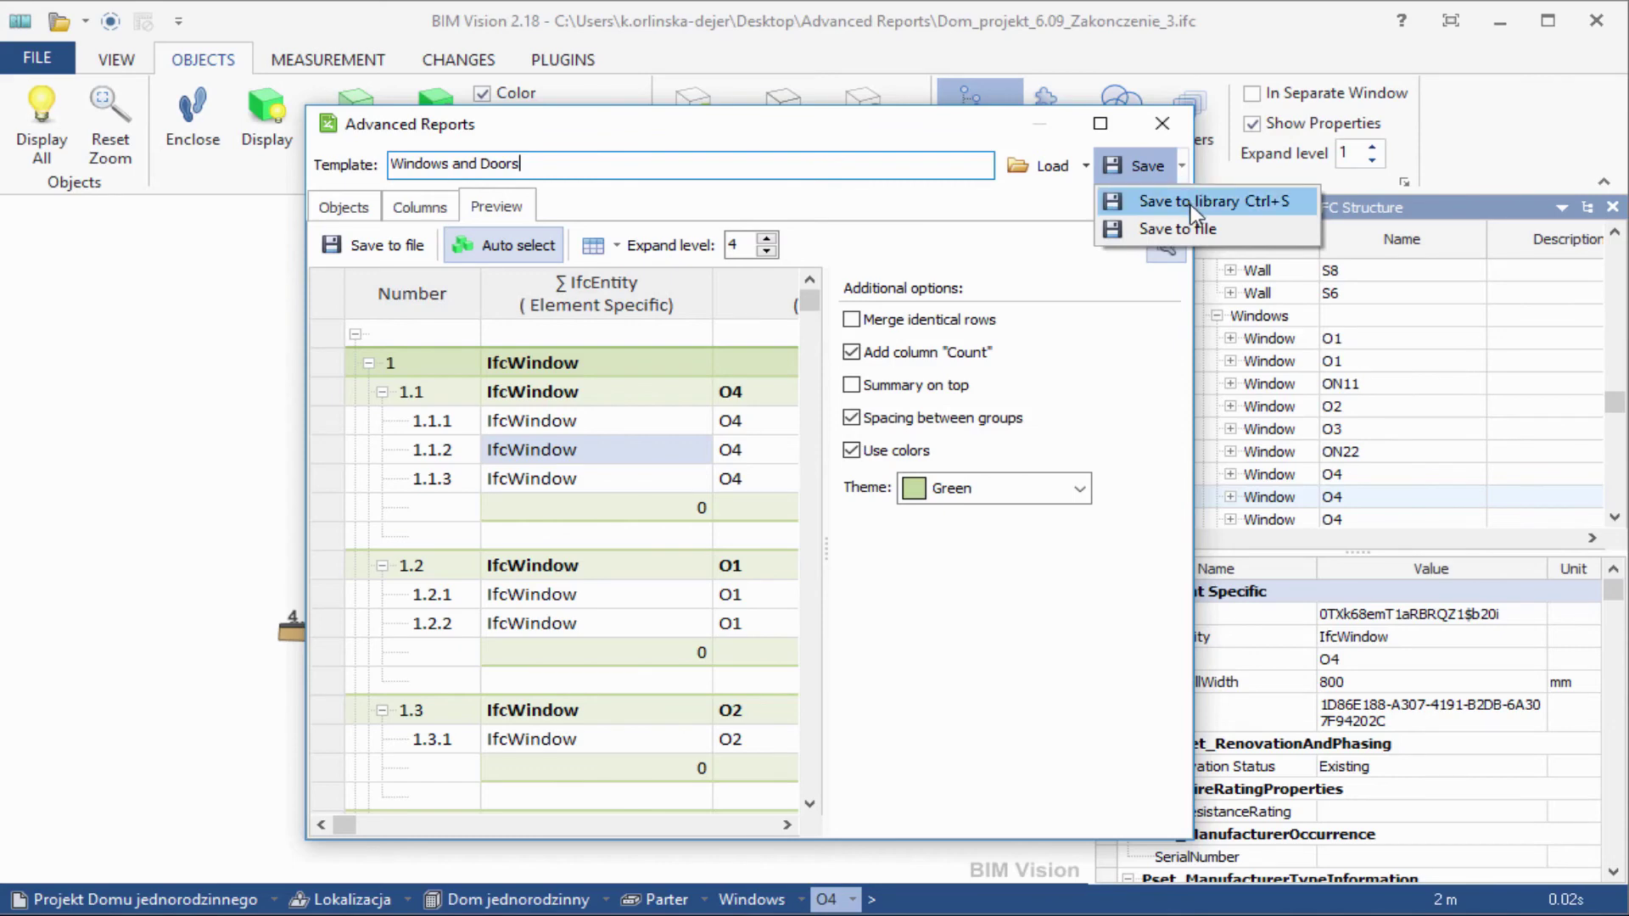
pyautogui.click(1189, 201)
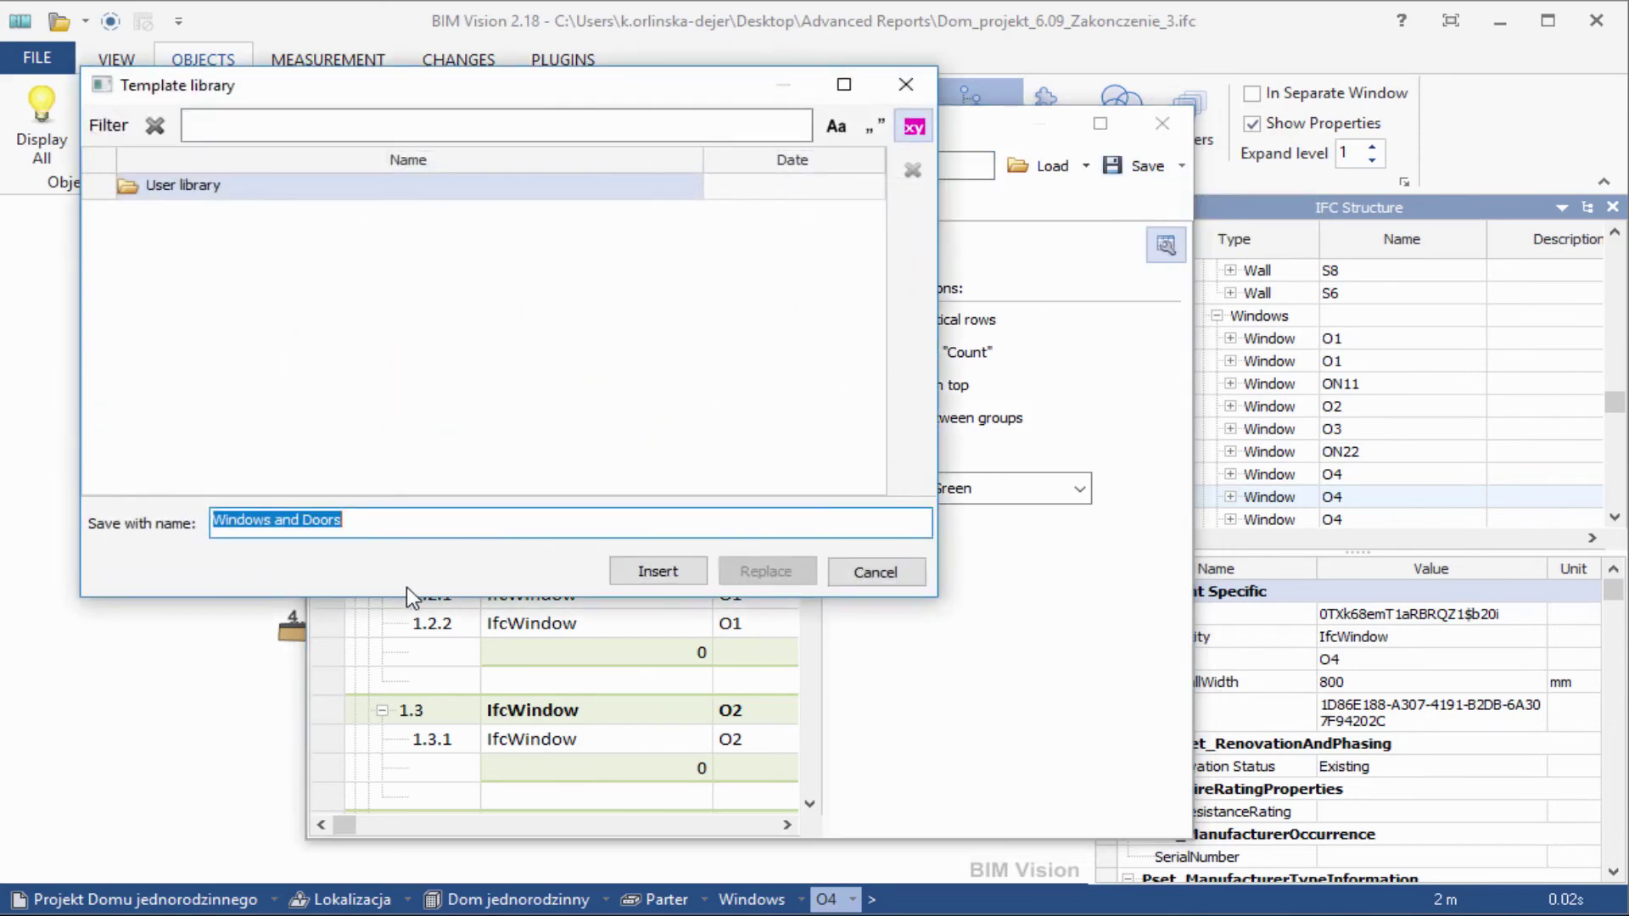
pyautogui.click(662, 573)
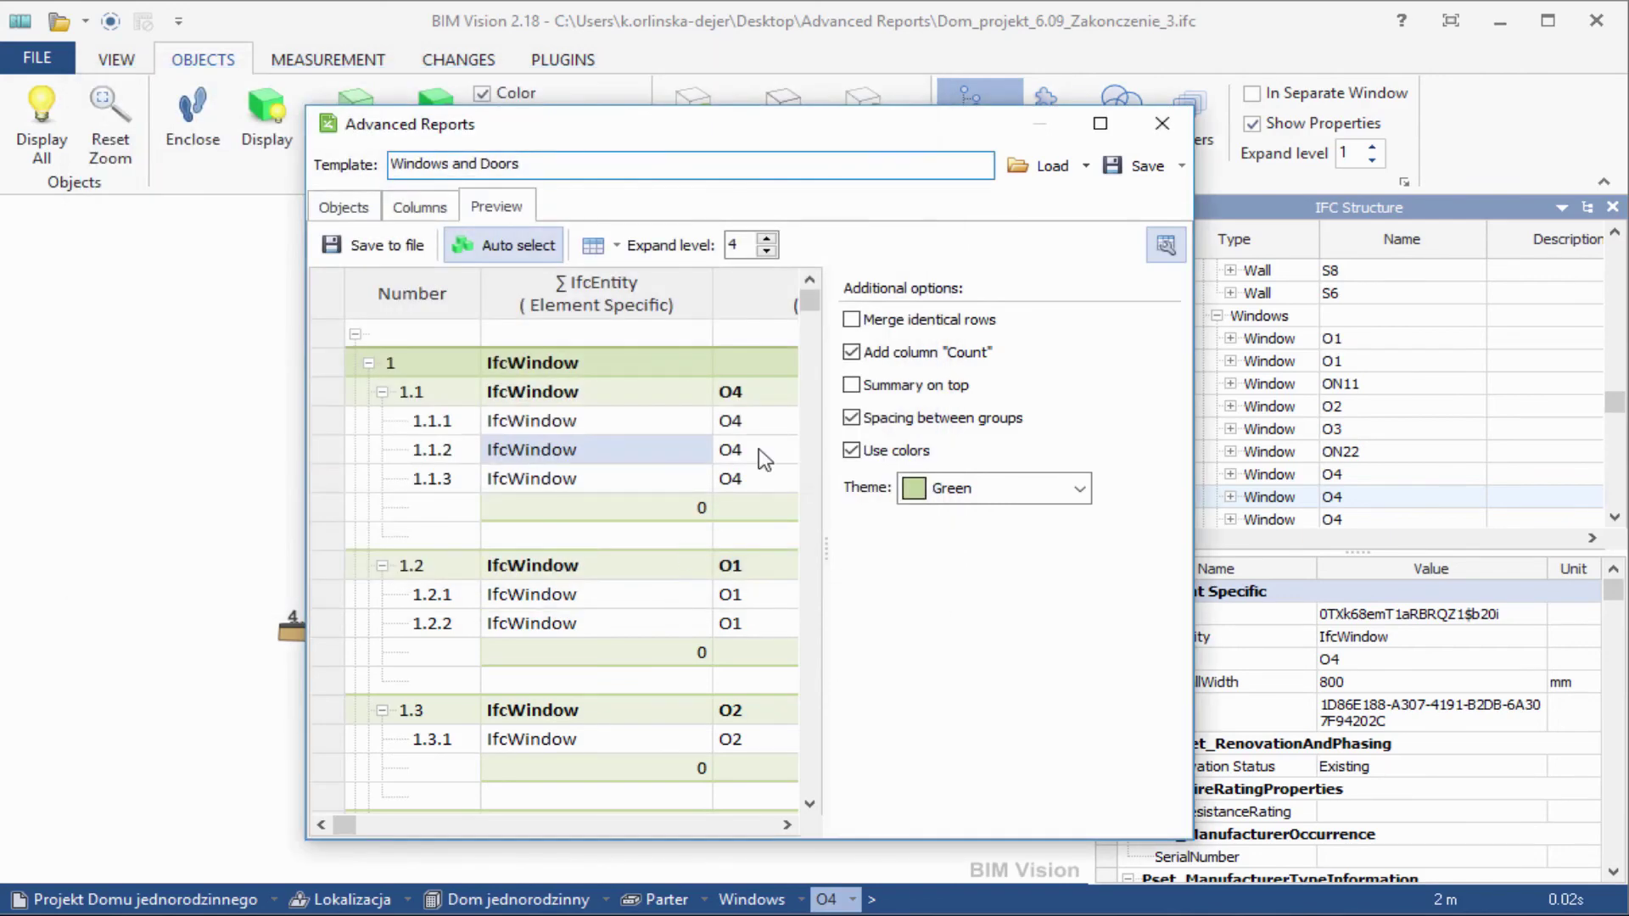
# Step: Check the template library for the saved report template, and close it without loading anything
pyautogui.click(1086, 165)
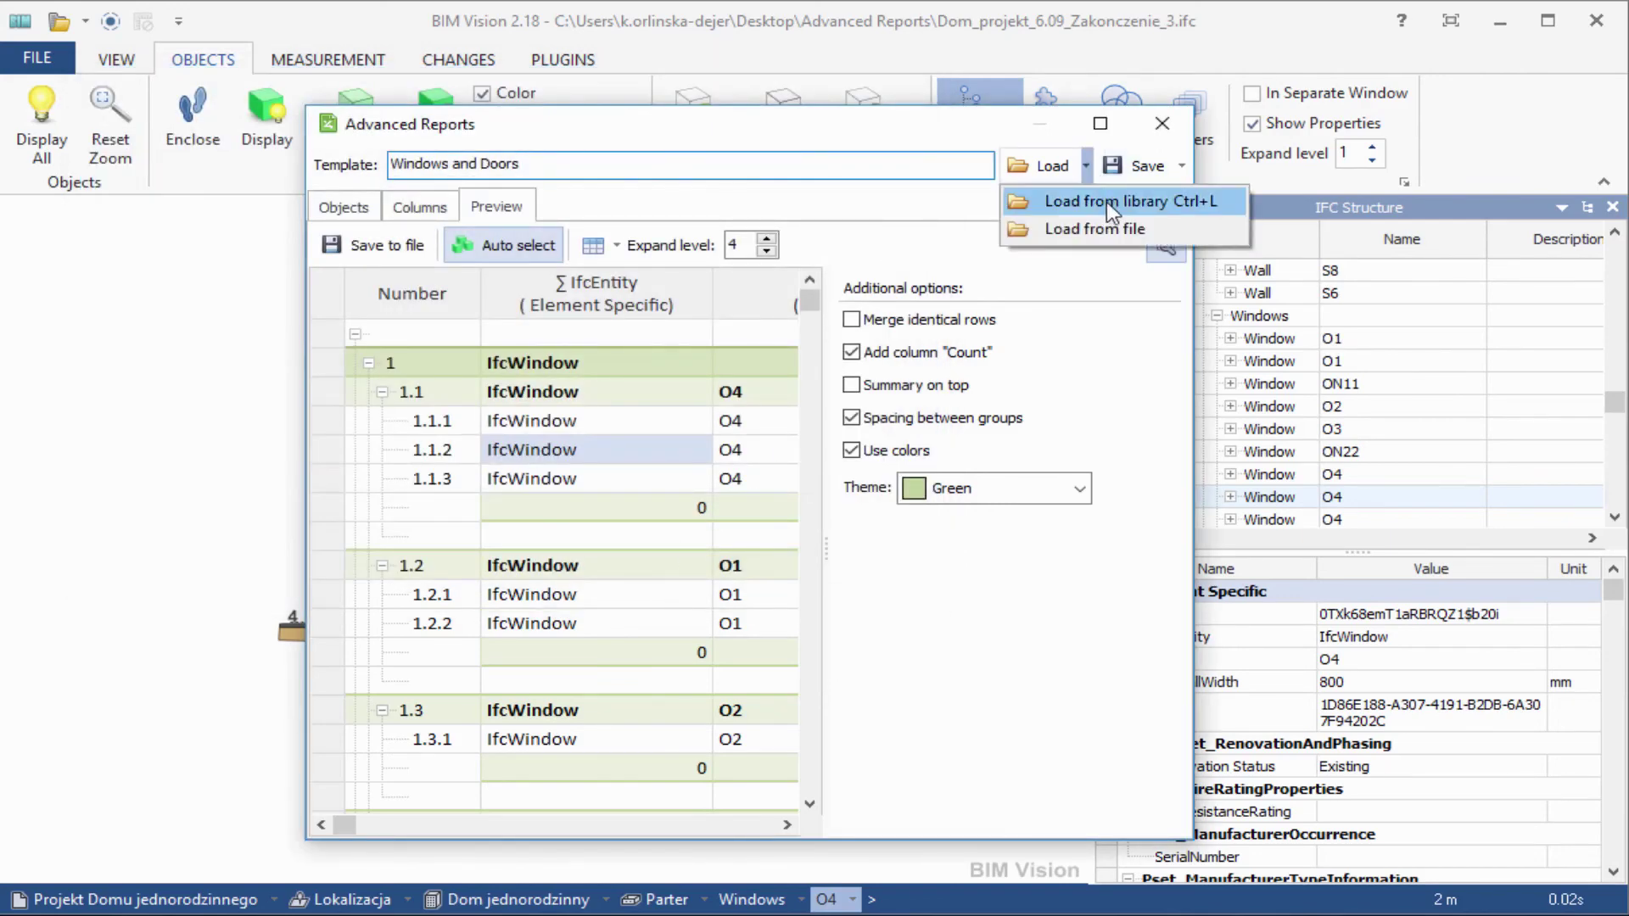
pyautogui.click(1106, 202)
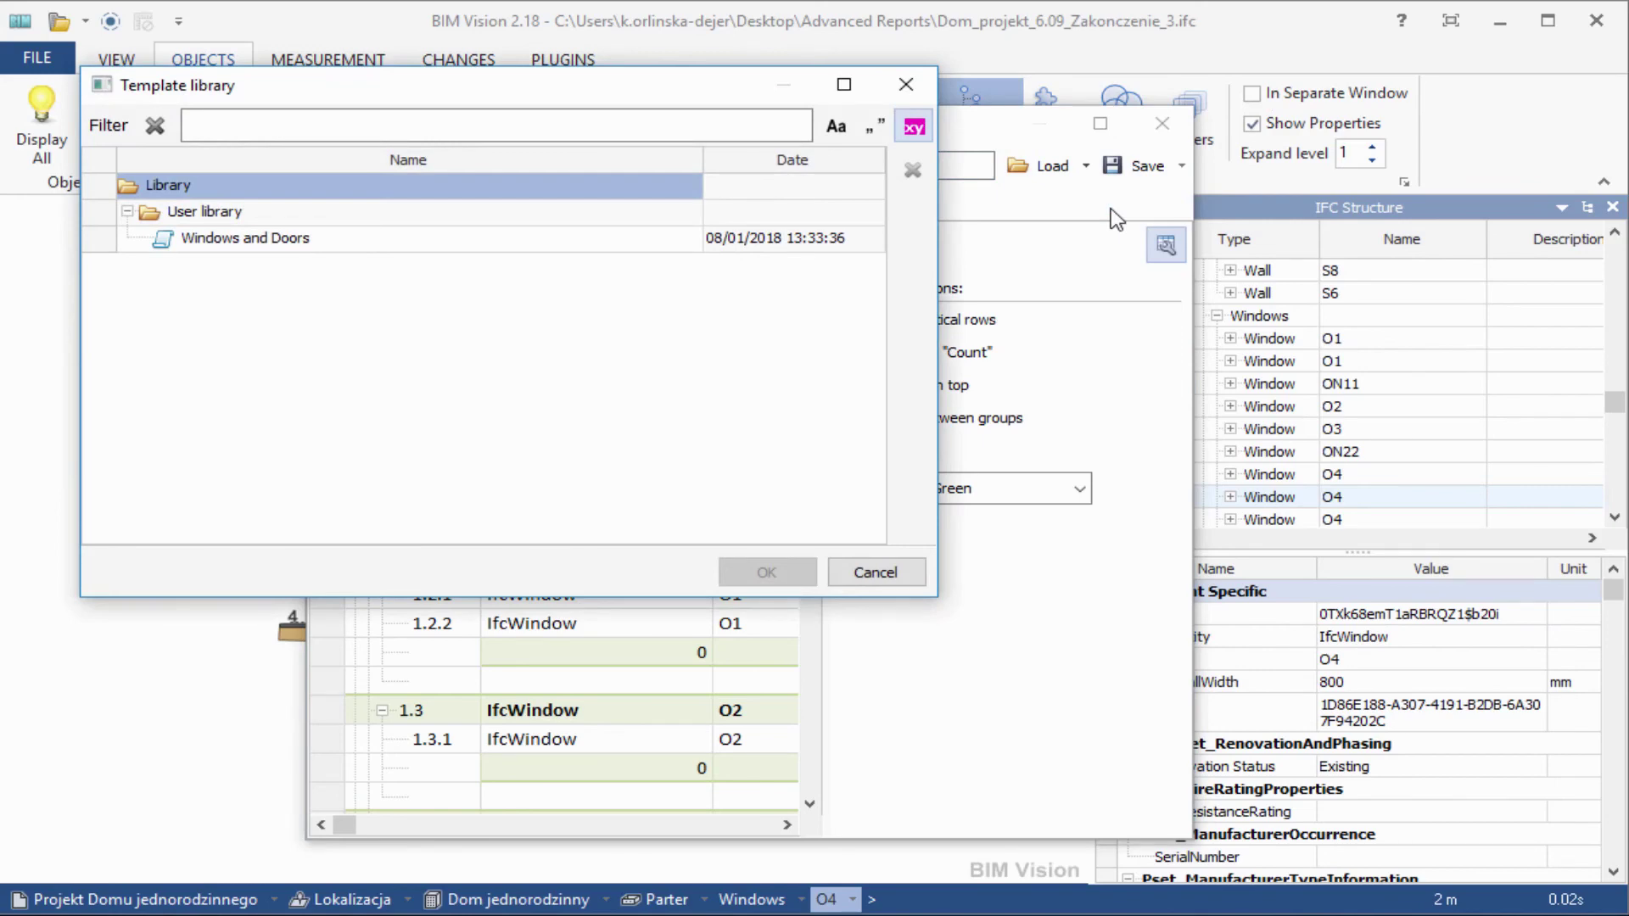
pyautogui.click(909, 95)
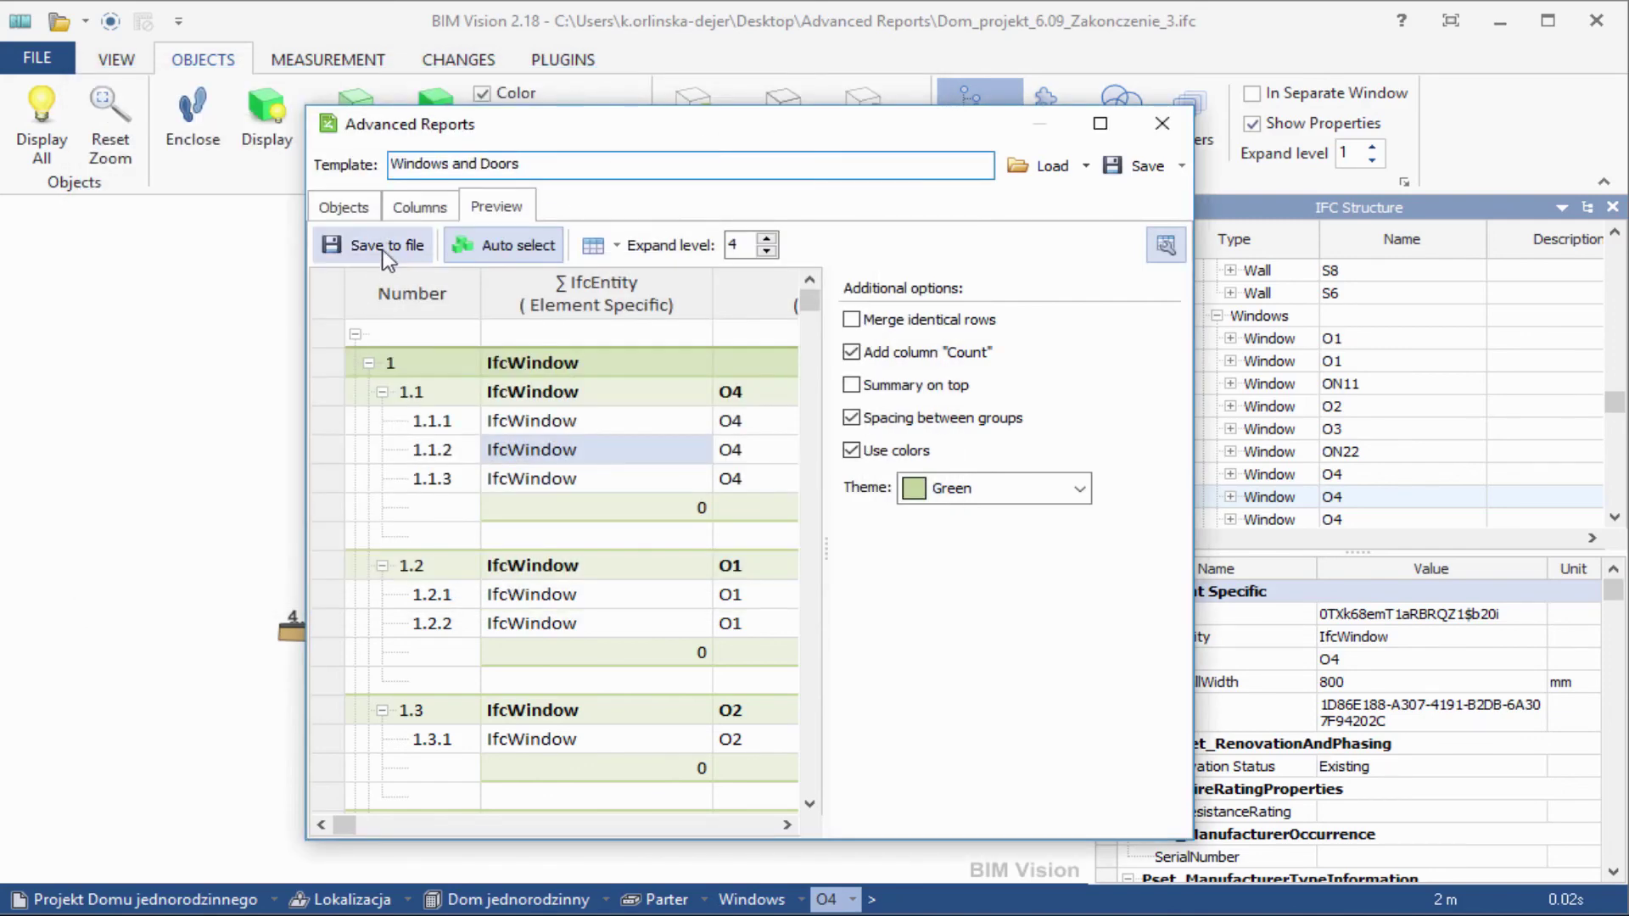
# Step: Save the report as an Excel file named "Windows and Doors" in the Advanced Reports folder
pyautogui.click(377, 246)
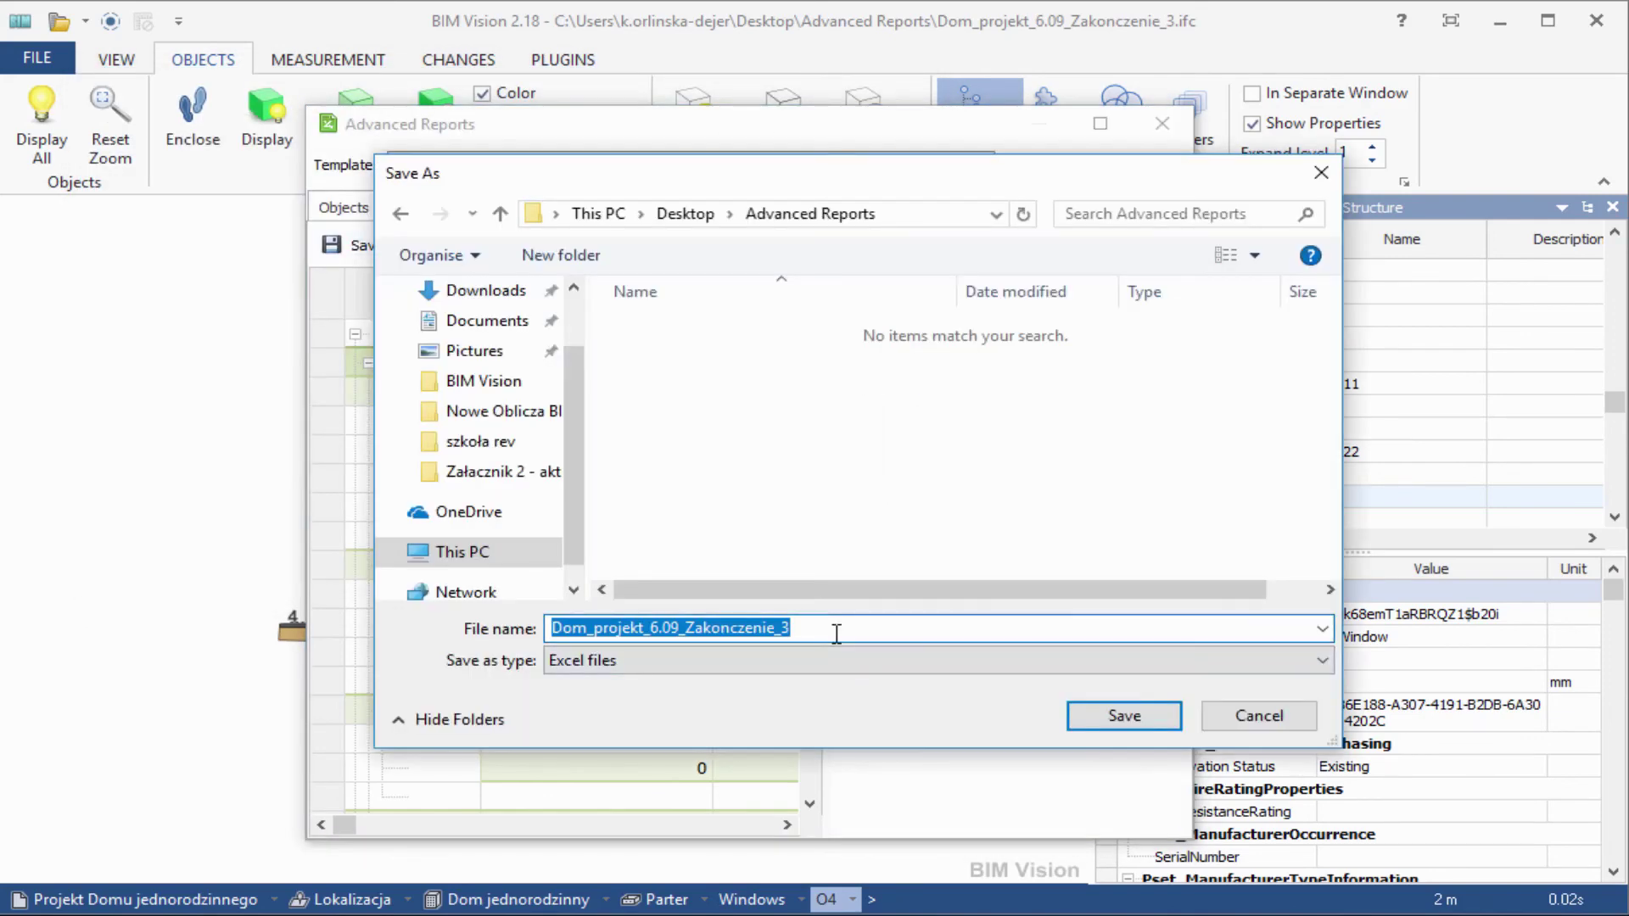
pyautogui.write('Wi')
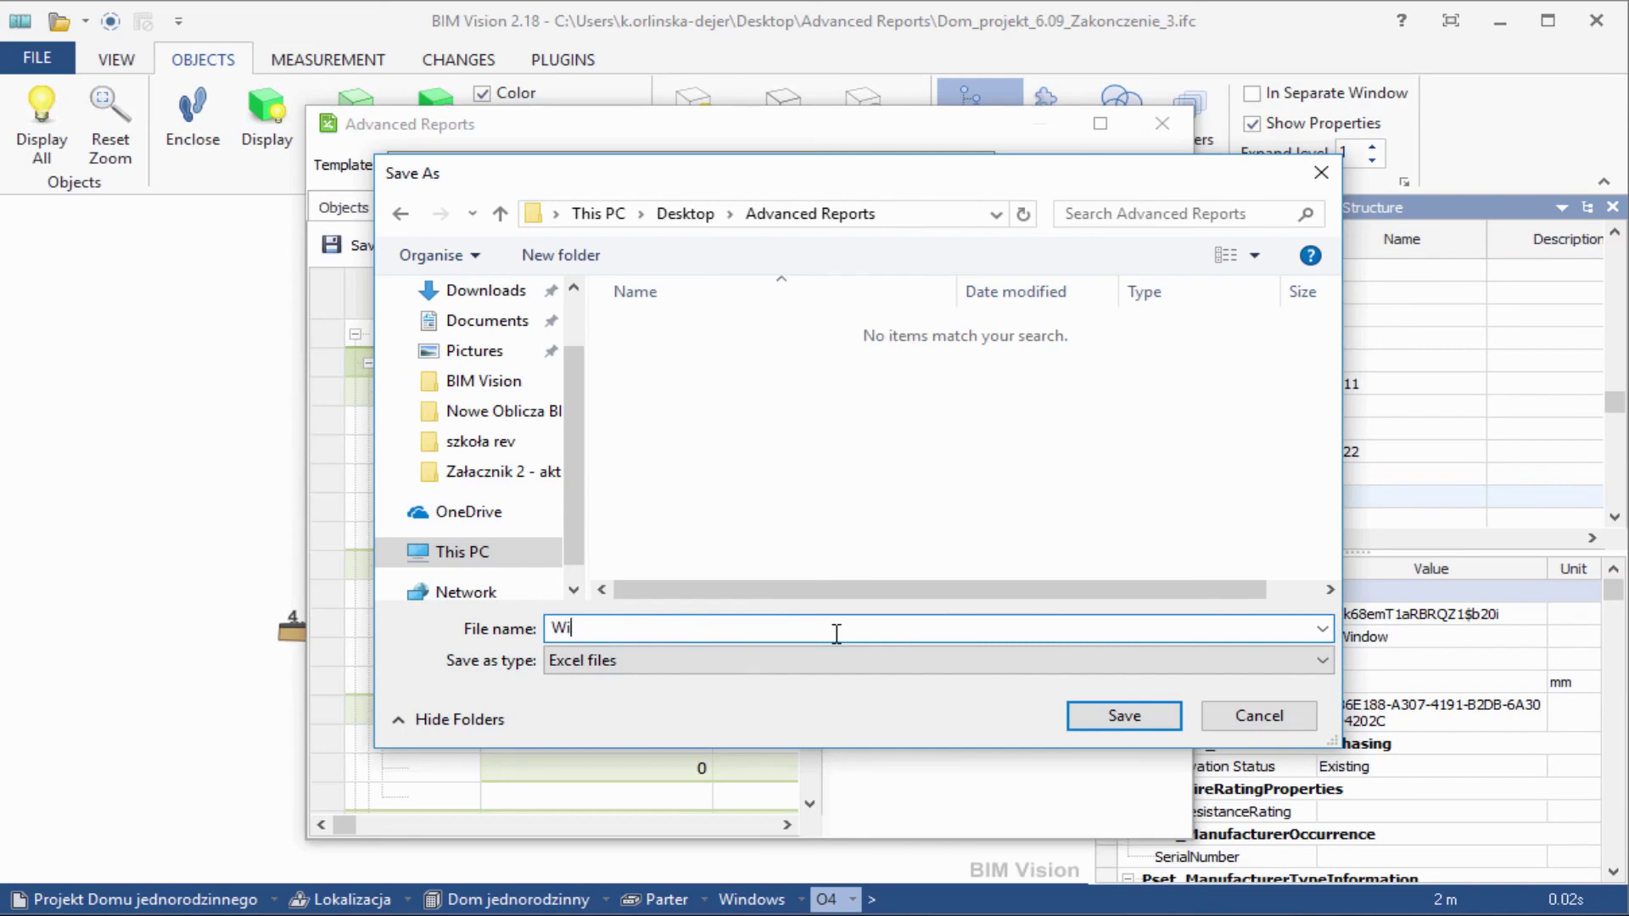
pyautogui.write('ndows and Doors')
pyautogui.click(1128, 718)
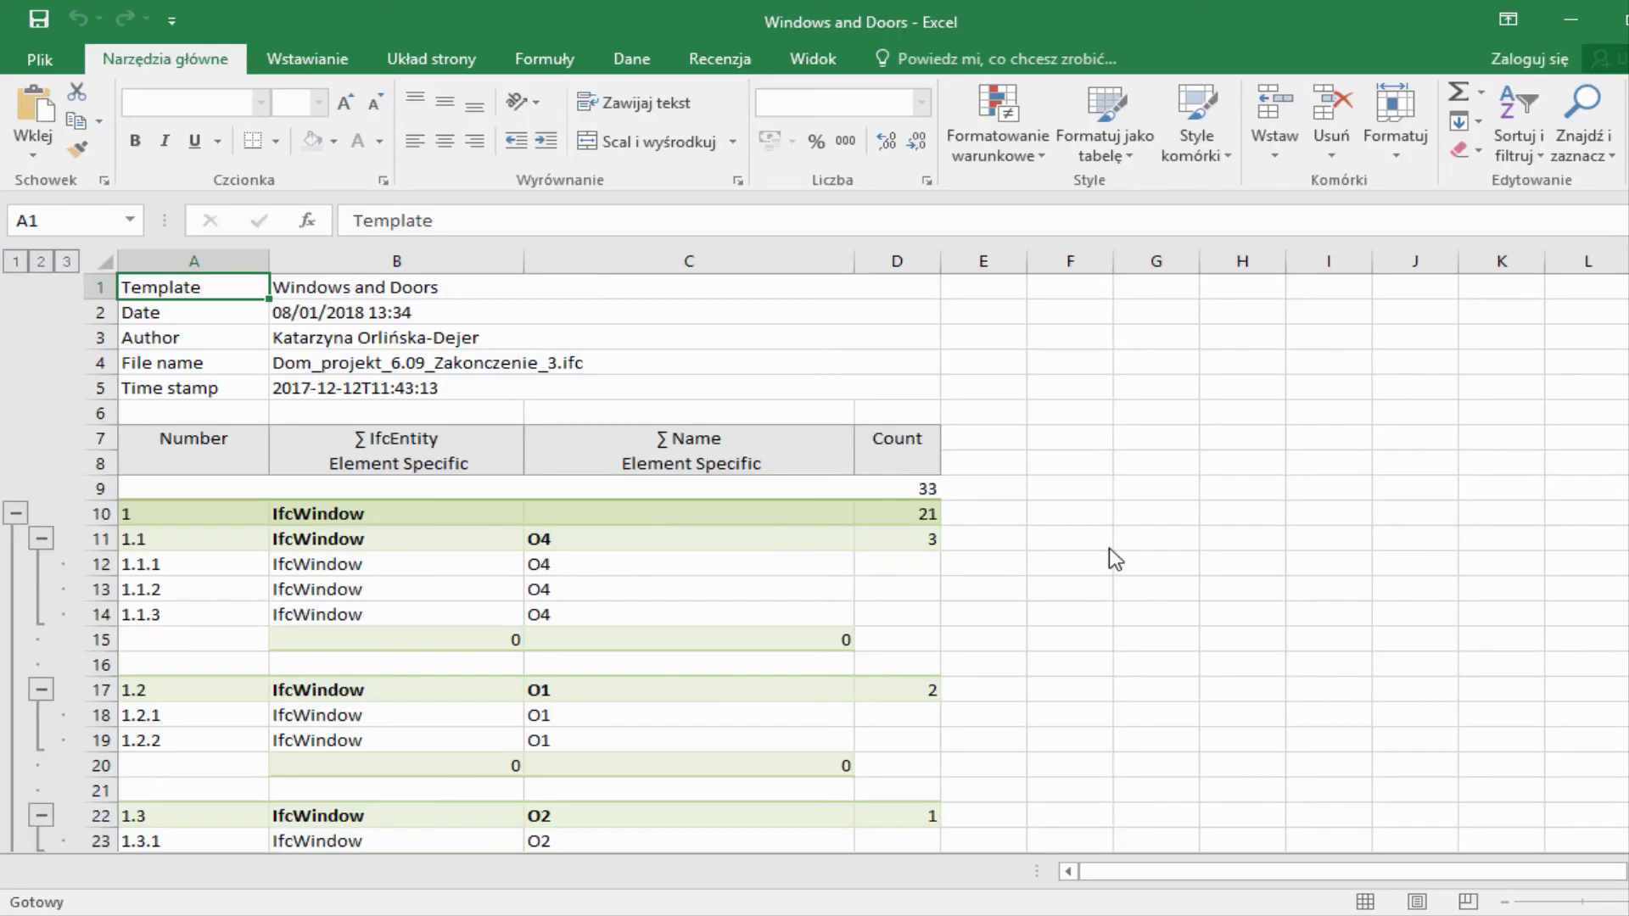
# Step: Restore the Excel window to a smaller size, extend its height and look through the exported report's grouped rows
pyautogui.click(1615, 17)
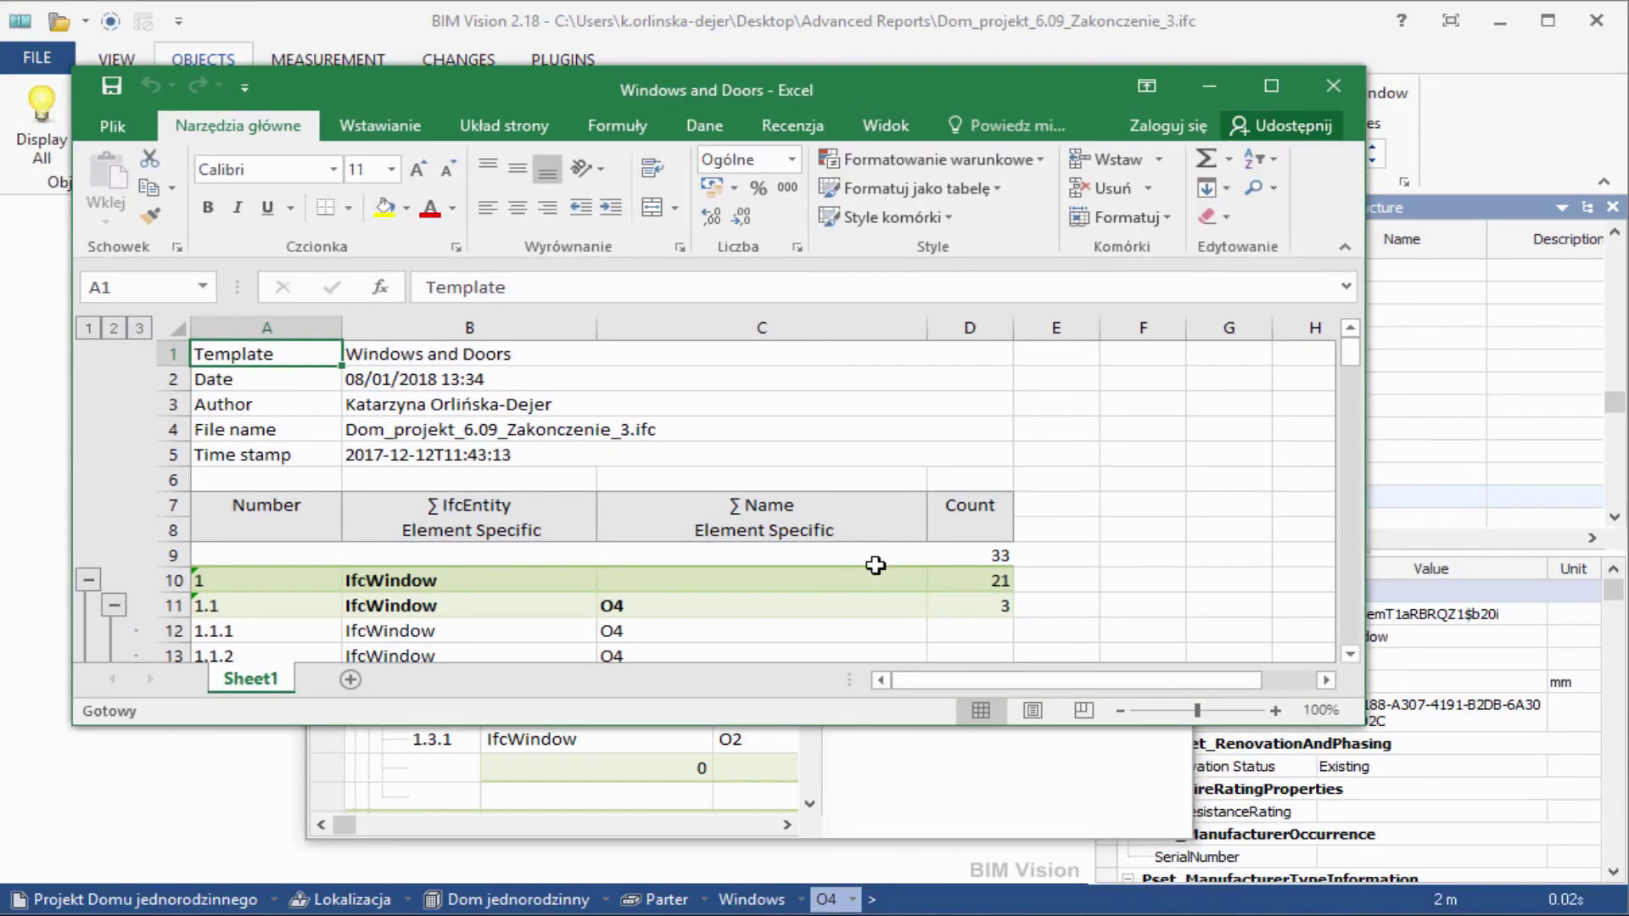
pyautogui.moveTo(878, 725); pyautogui.dragTo(885, 882)
pyautogui.scroll(-2, 936, 717)
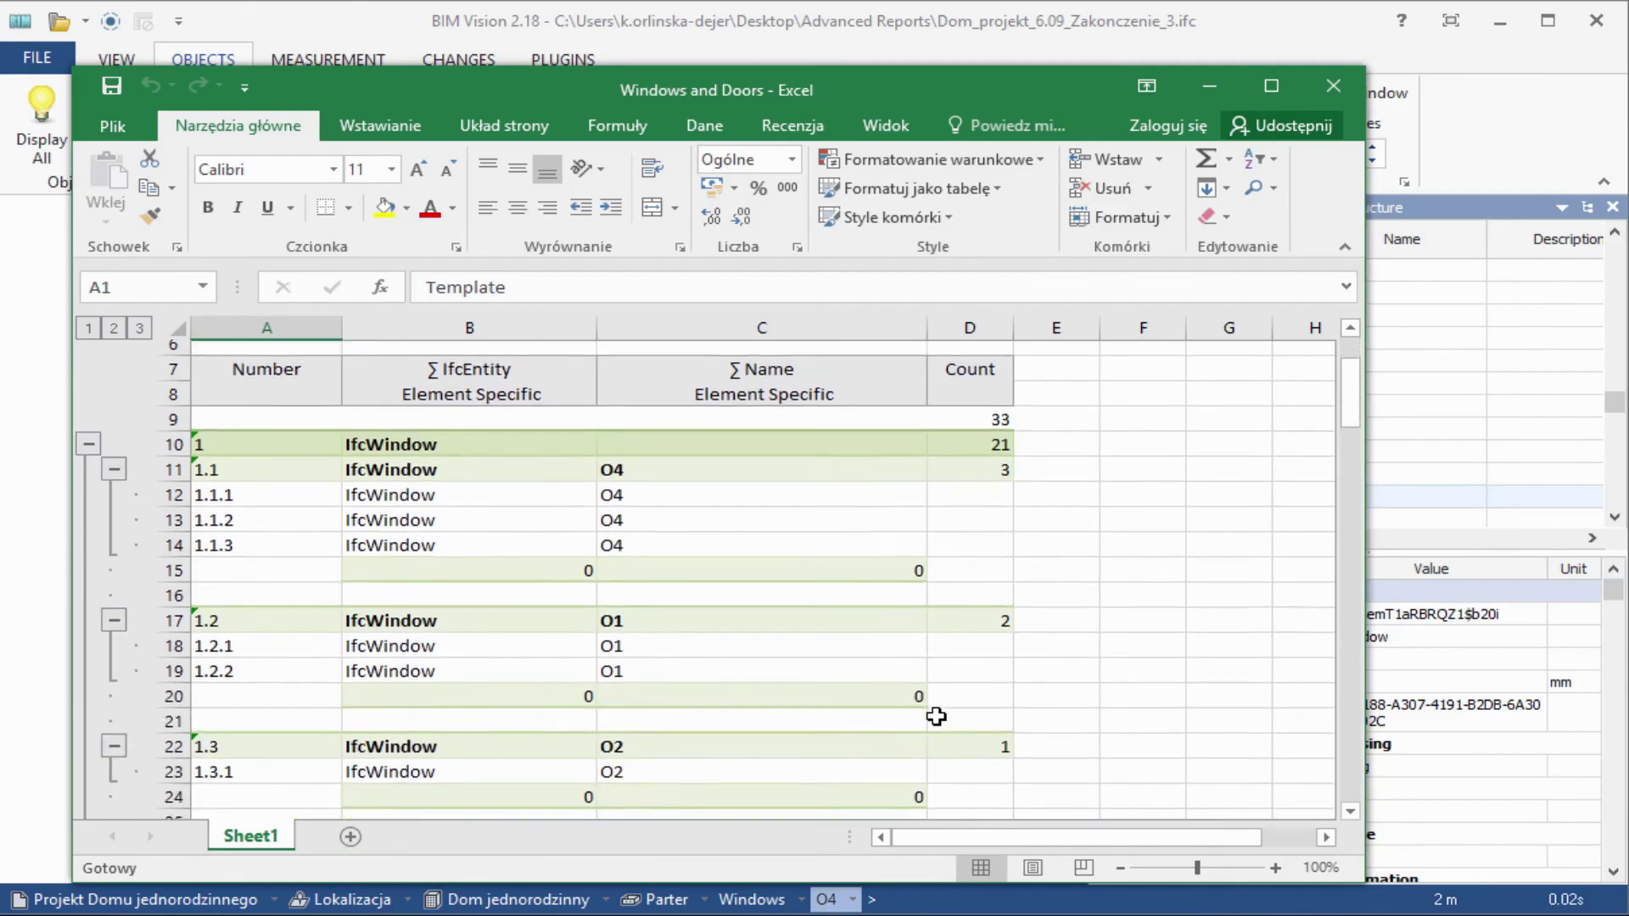